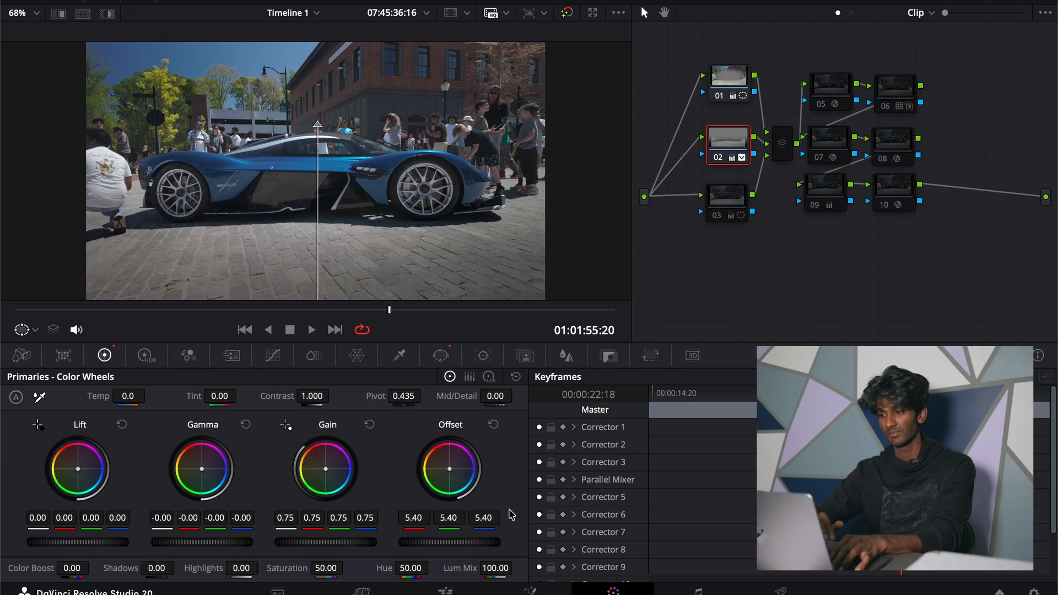
# Enable node 03 with the oval window around the car and the Color Space Transform on node 05.
pyautogui.click(728, 205)
pyautogui.hotkey('ctrl', 'd')
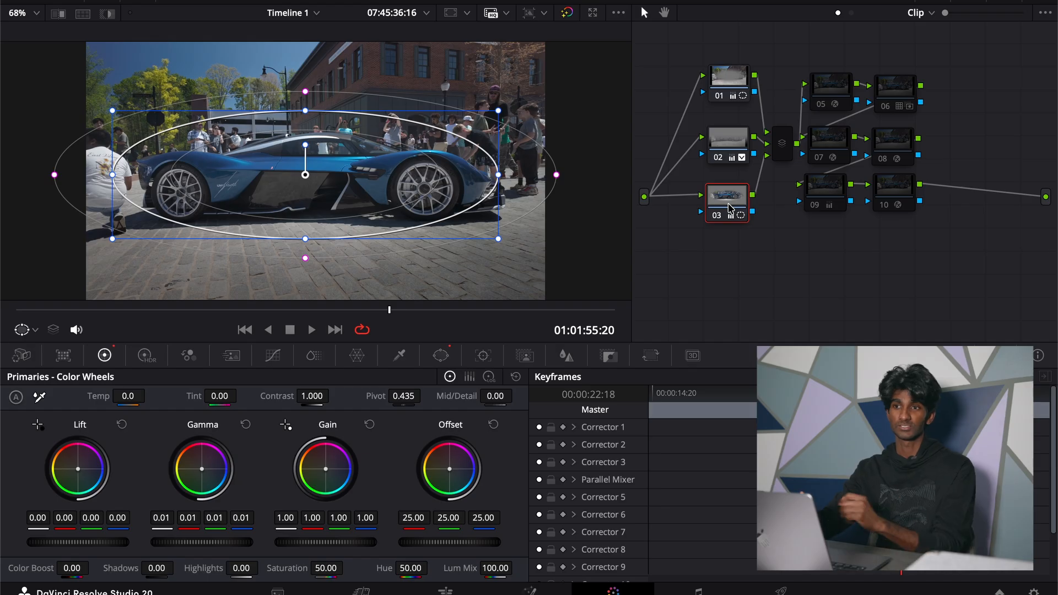
pyautogui.click(831, 88)
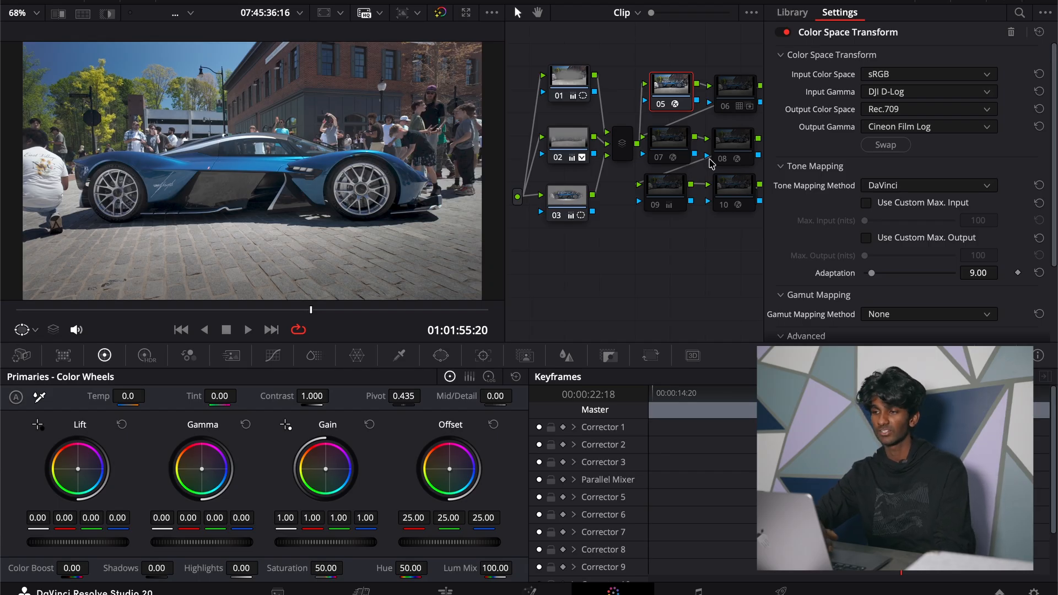
pyautogui.hotkey('ctrl', 'd')
pyautogui.hotkey('ctrl', 'd')
pyautogui.hotkey('ctrl', 'd')
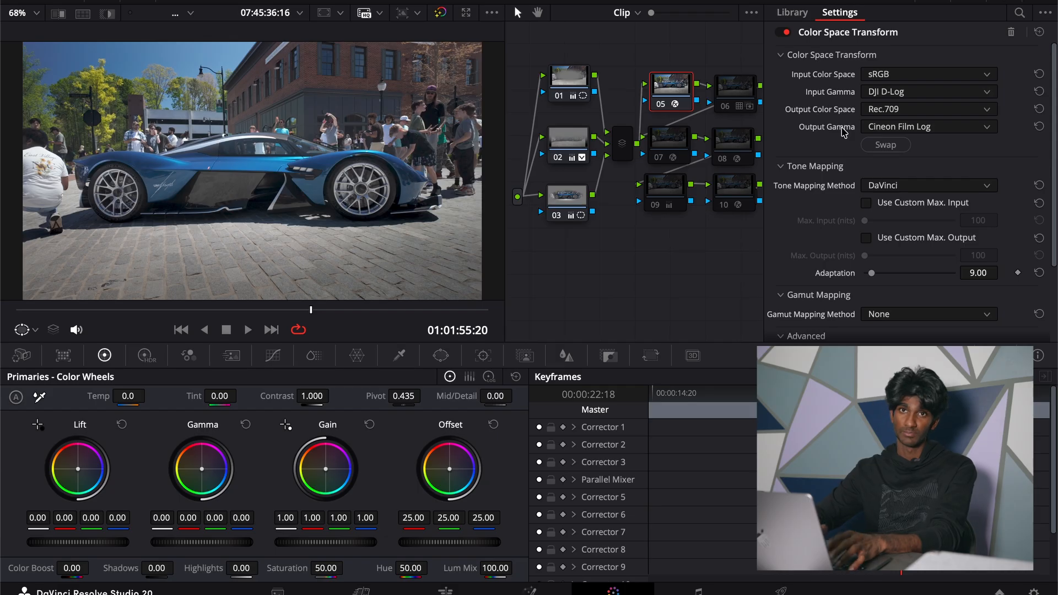
# Enable the LUT on node 06 and open that node's key output settings.
pyautogui.click(739, 93)
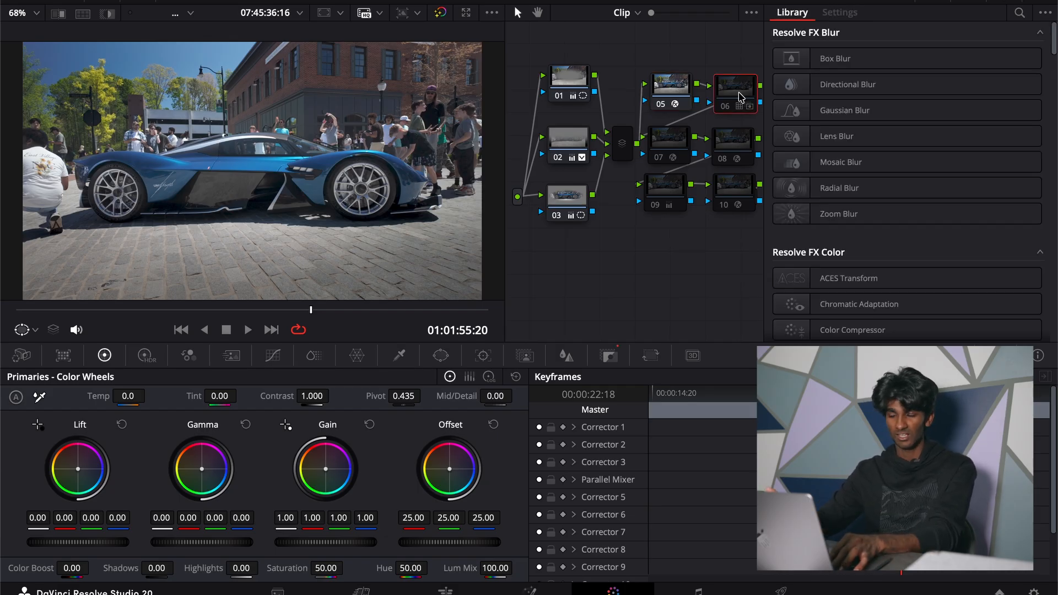
pyautogui.press('super+d')
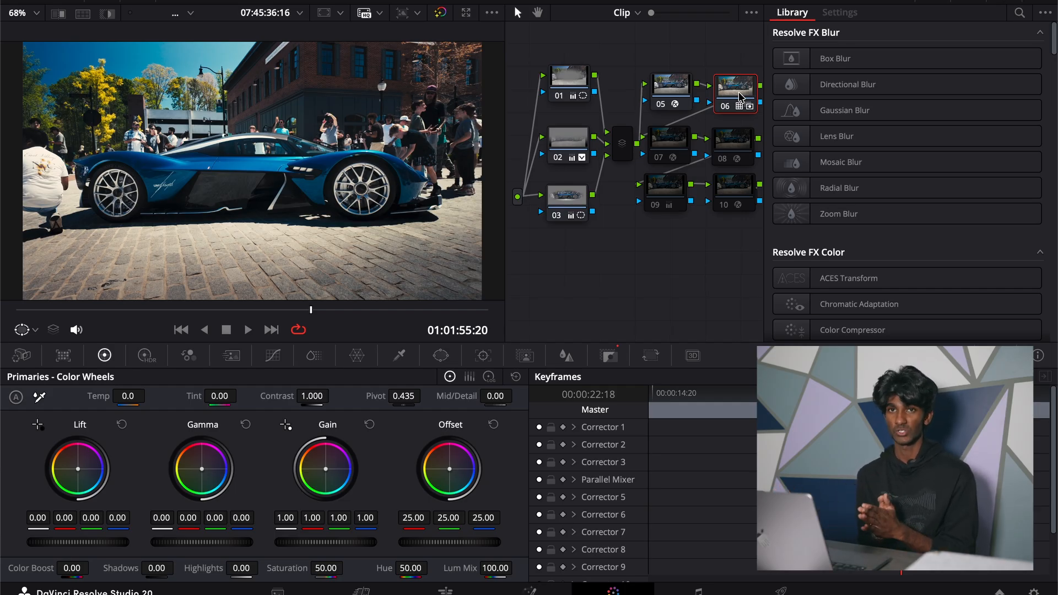
pyautogui.click(608, 355)
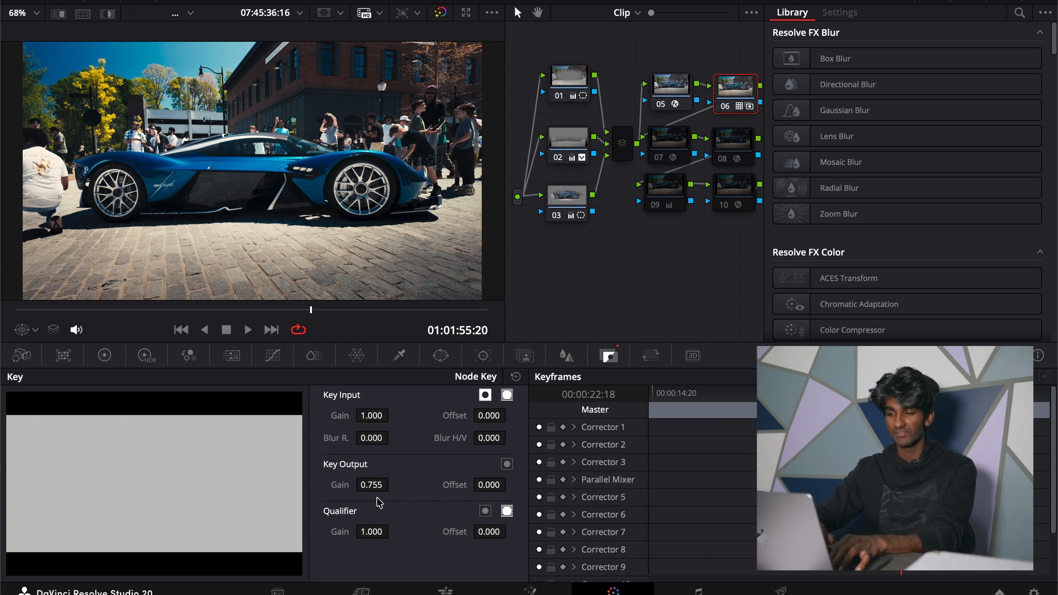
pyautogui.moveTo(393, 483); pyautogui.dragTo(384, 484)
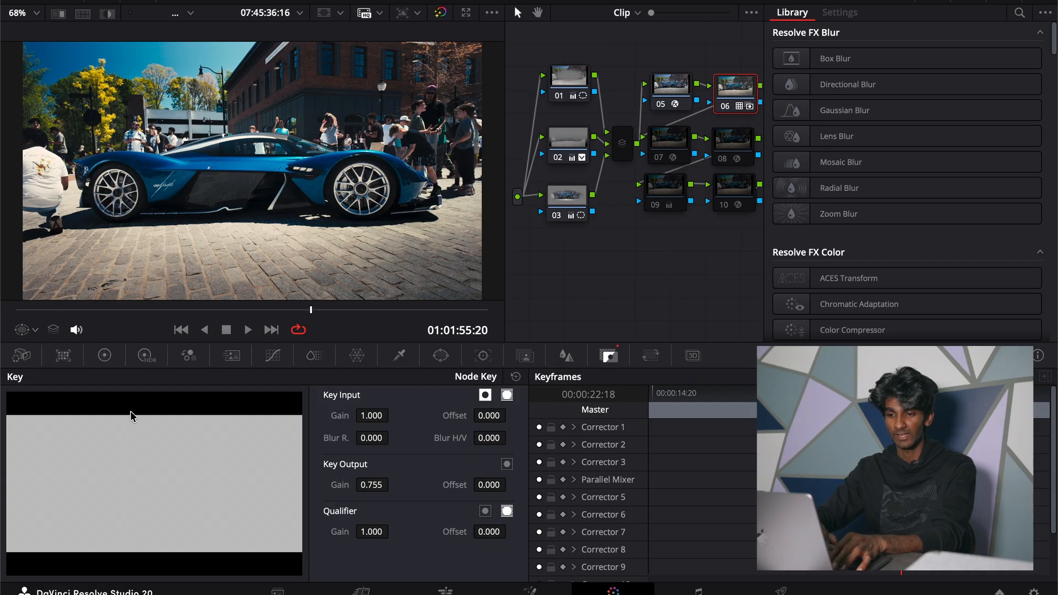
# Look through the My LUTs folder in the LUT gallery and close the gallery.
pyautogui.click(73, 2)
pyautogui.click(91, 3)
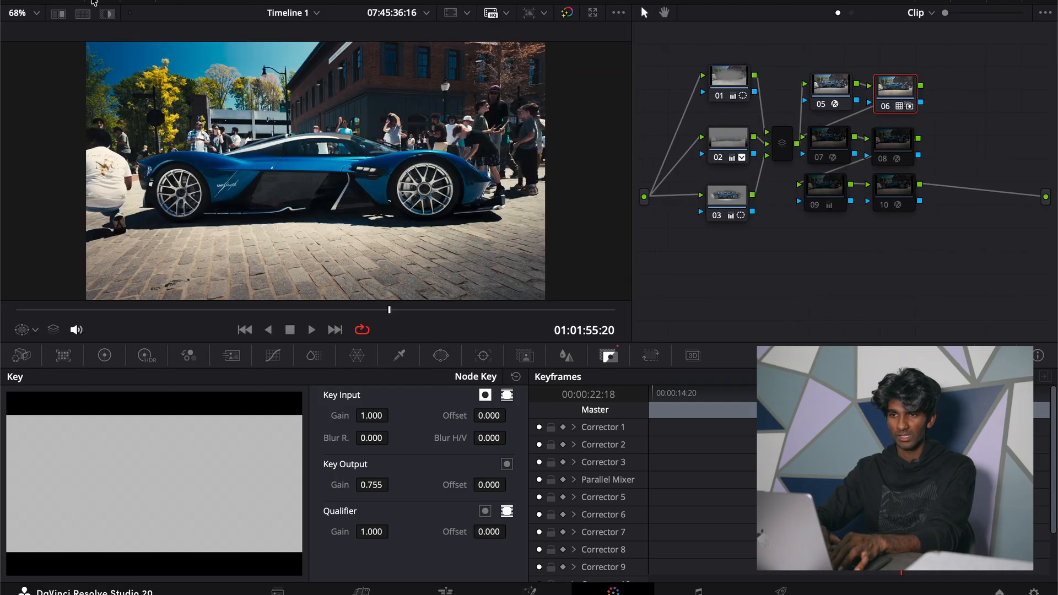
pyautogui.scroll(-2, 40, 273)
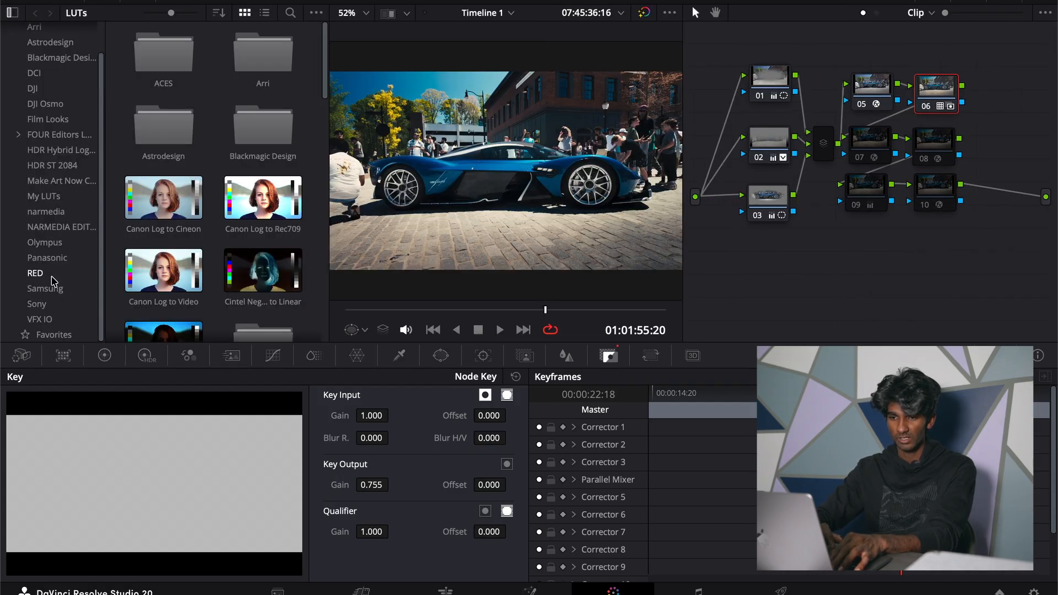
pyautogui.click(44, 334)
pyautogui.click(60, 198)
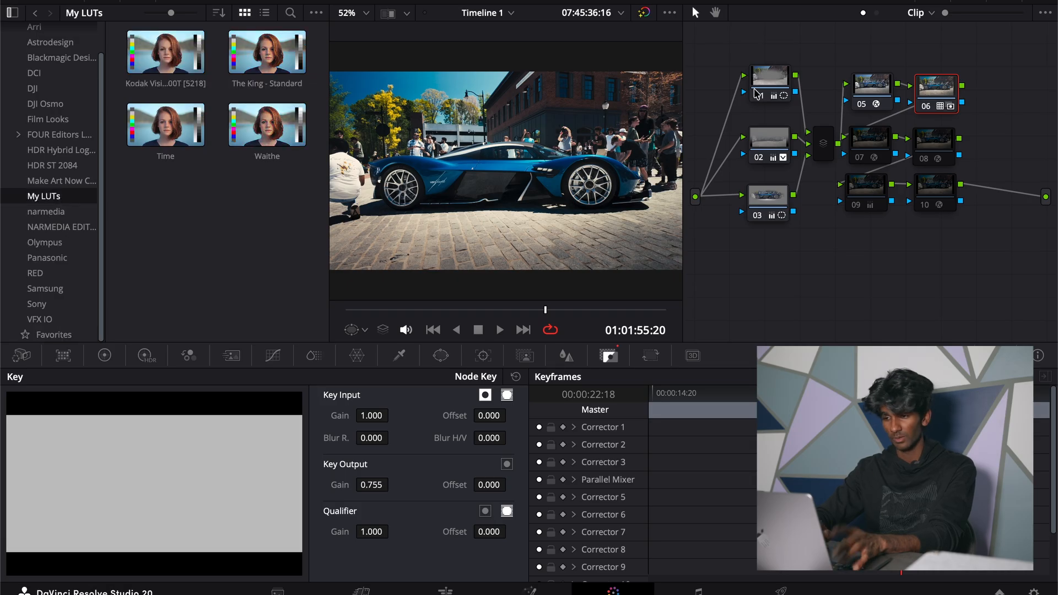
pyautogui.click(101, 2)
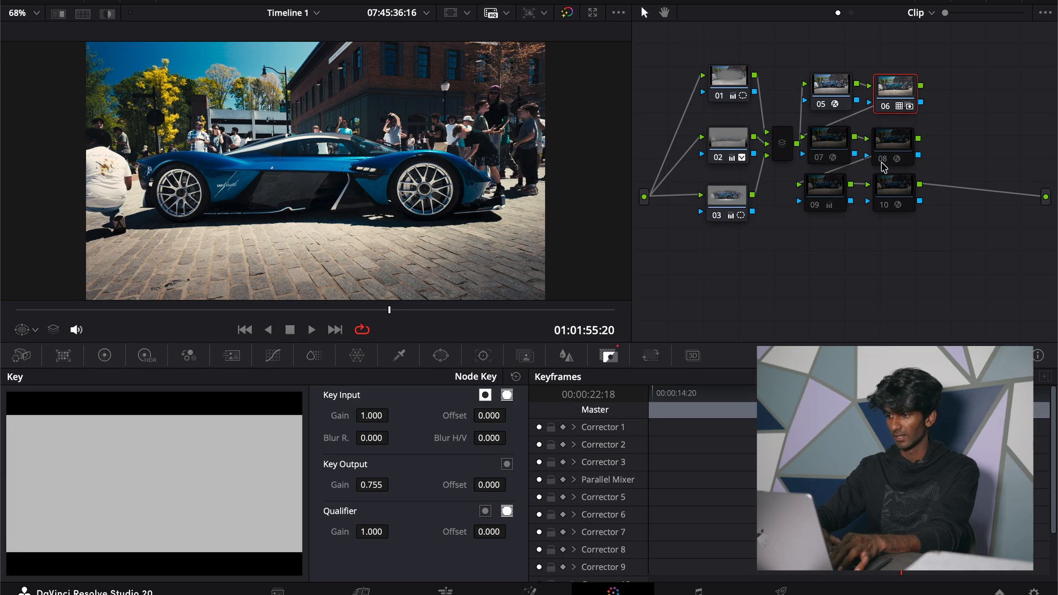
# Enable node 07 and replace its existing Glow effect with a new Glow found in the effects library.
pyautogui.click(830, 152)
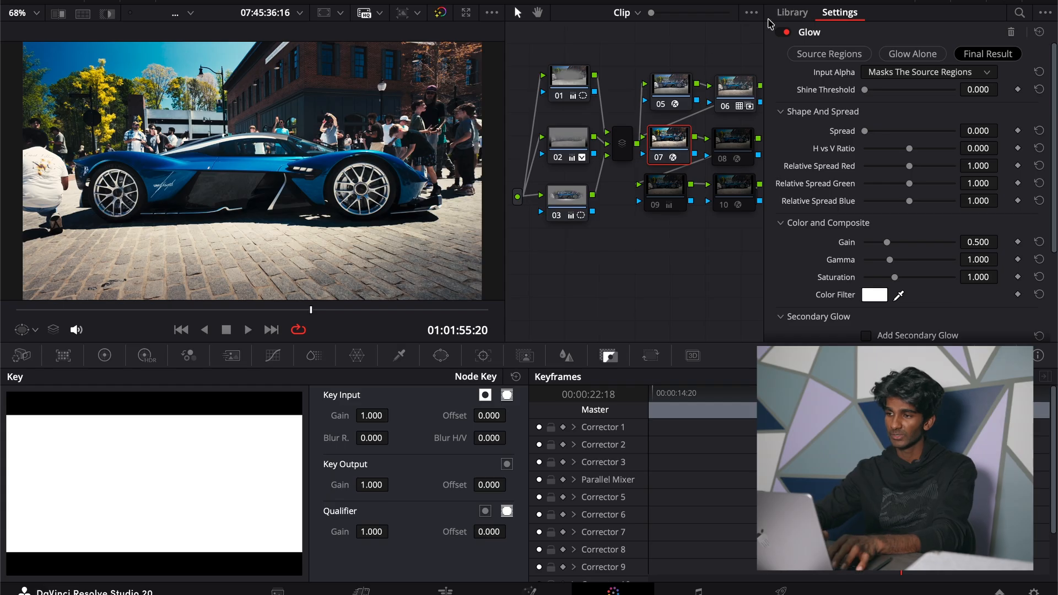
pyautogui.click(1011, 32)
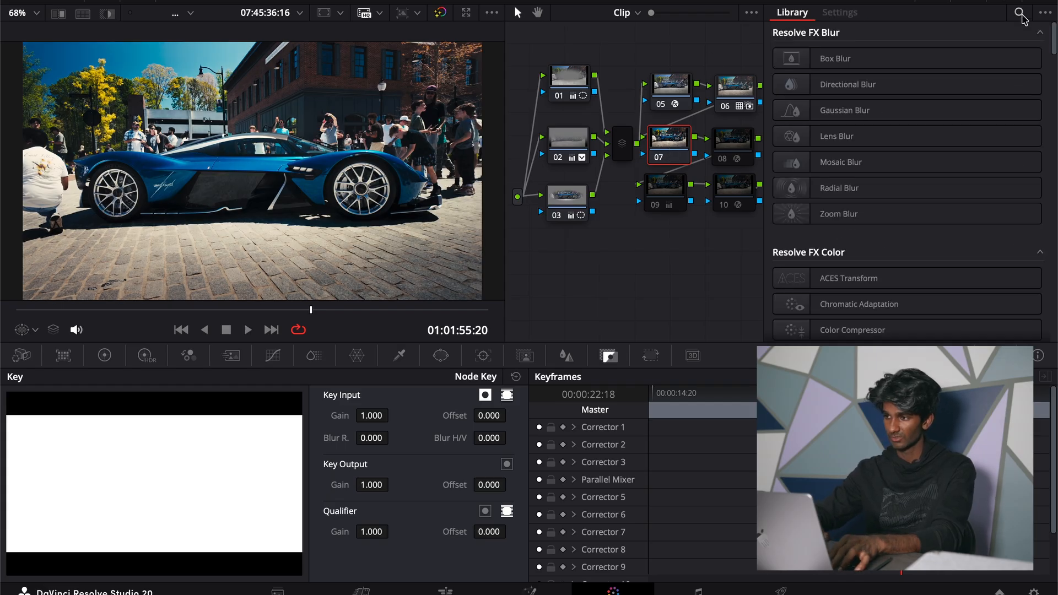
pyautogui.click(1020, 13)
pyautogui.write('glow')
pyautogui.doubleClick(920, 94)
# Lower the new Glow's spread to its minimum, with the Hard Light composite type and an opacity of 0.109.
pyautogui.moveTo(919, 128); pyautogui.dragTo(807, 133)
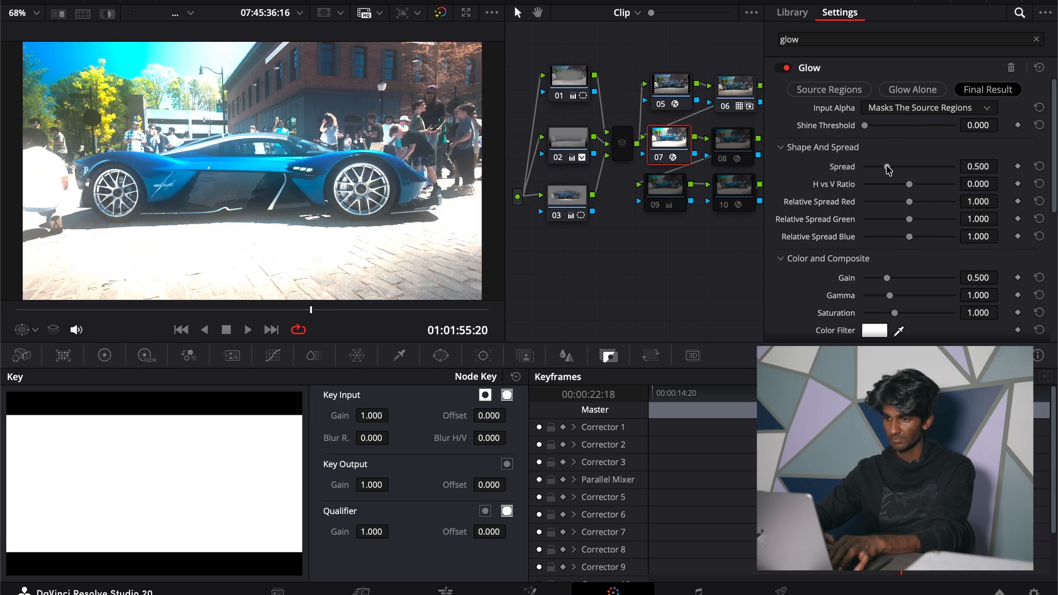
pyautogui.scroll(-10, 859, 221)
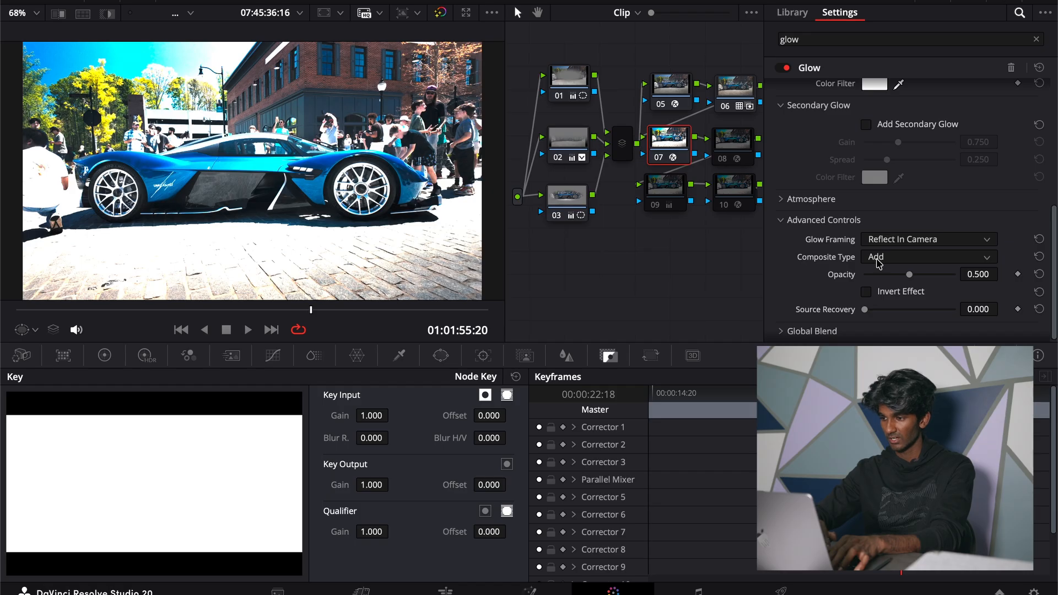
pyautogui.moveTo(919, 280); pyautogui.dragTo(848, 286)
pyautogui.click(970, 275)
pyautogui.doubleClick(969, 274)
pyautogui.write('.109')
pyautogui.press('Return')
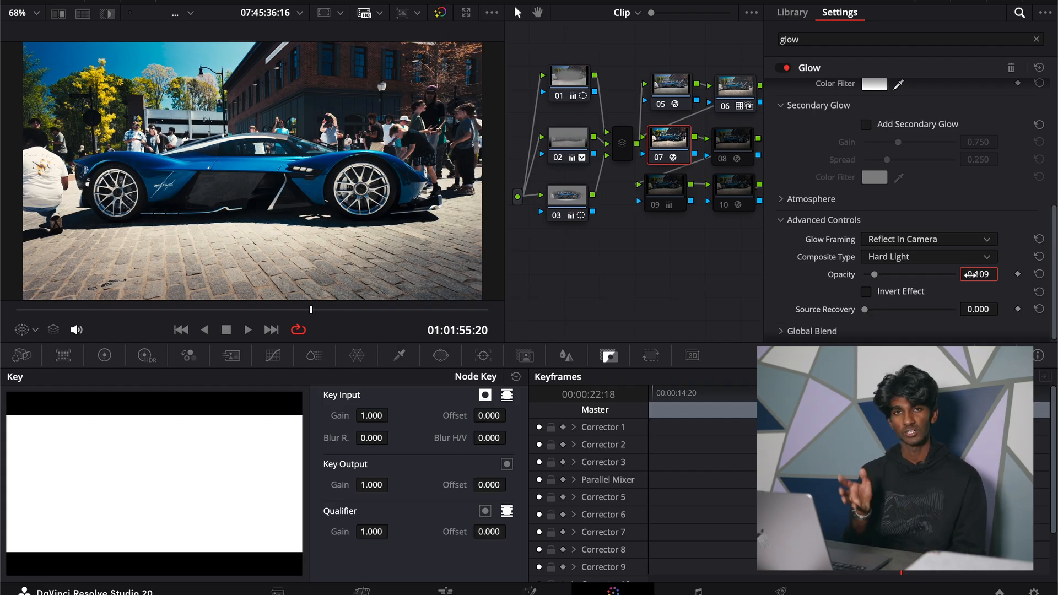
# Enable the Halation effect on node 08 and compare the bright edges near the car's wheel with it off and on.
pyautogui.click(726, 144)
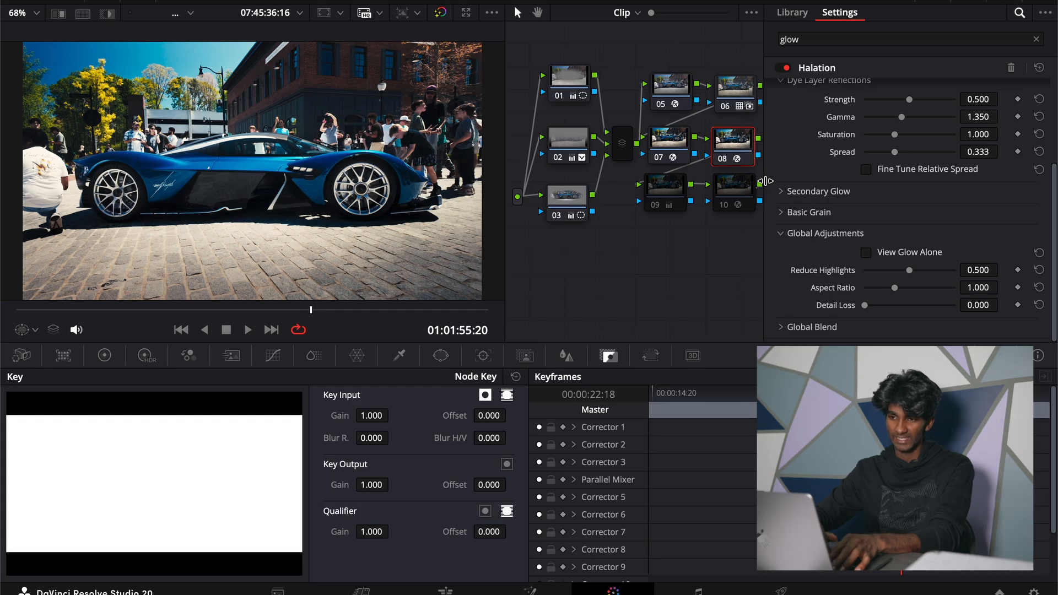
pyautogui.hotkey('ctrl', 'd')
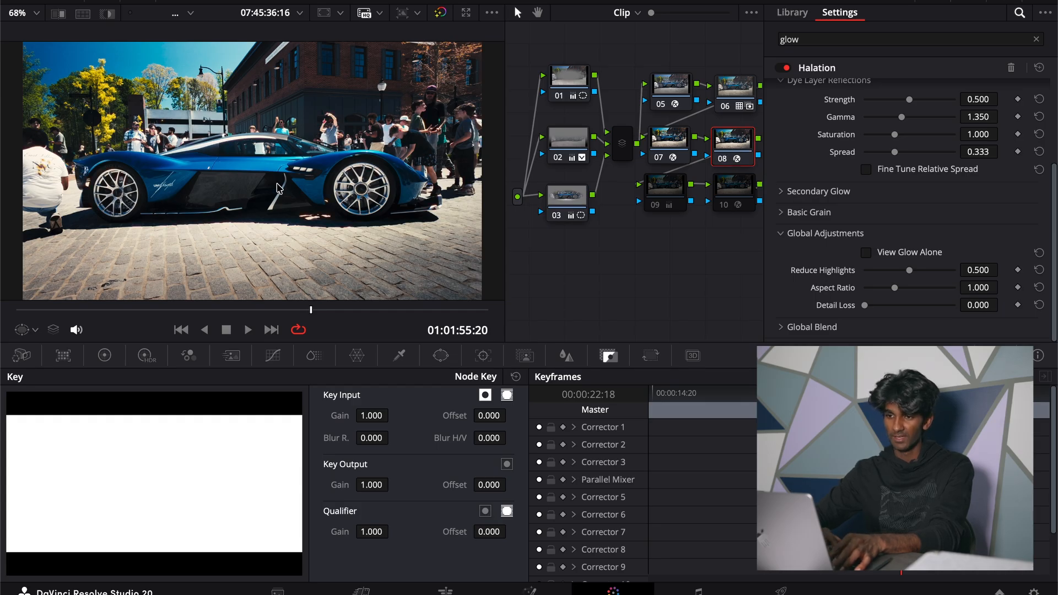
pyautogui.scroll(10, 277, 189)
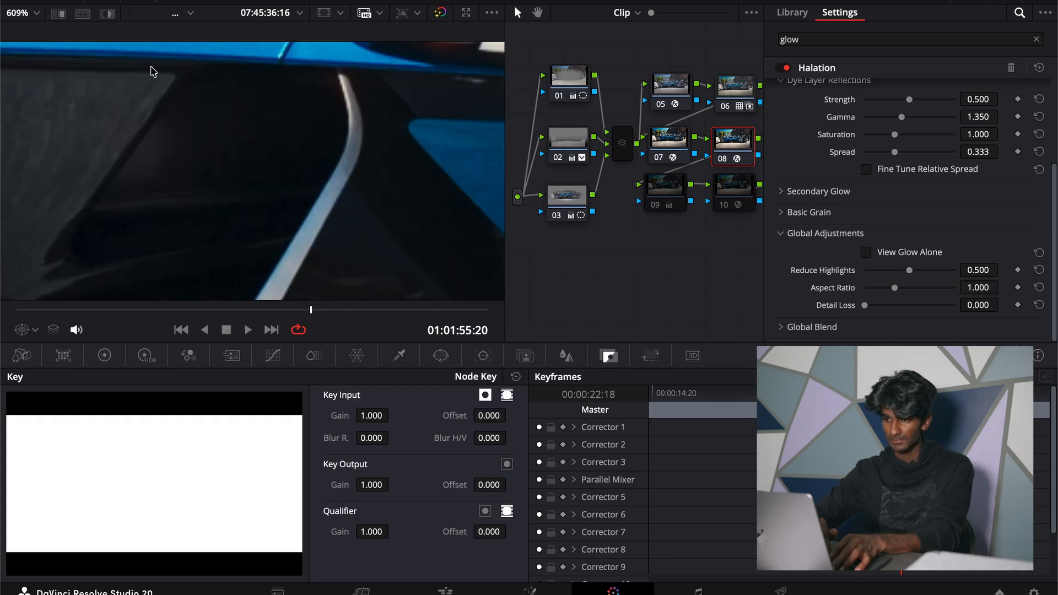
pyautogui.hscroll(8, 290, 168)
pyautogui.hotkey('ctrl', 'd')
pyautogui.hotkey('ctrl', 'd')
pyautogui.hotkey('ctrl', 'd')
pyautogui.hotkey('ctrl', 'd')
pyautogui.scroll(3, 861, 173)
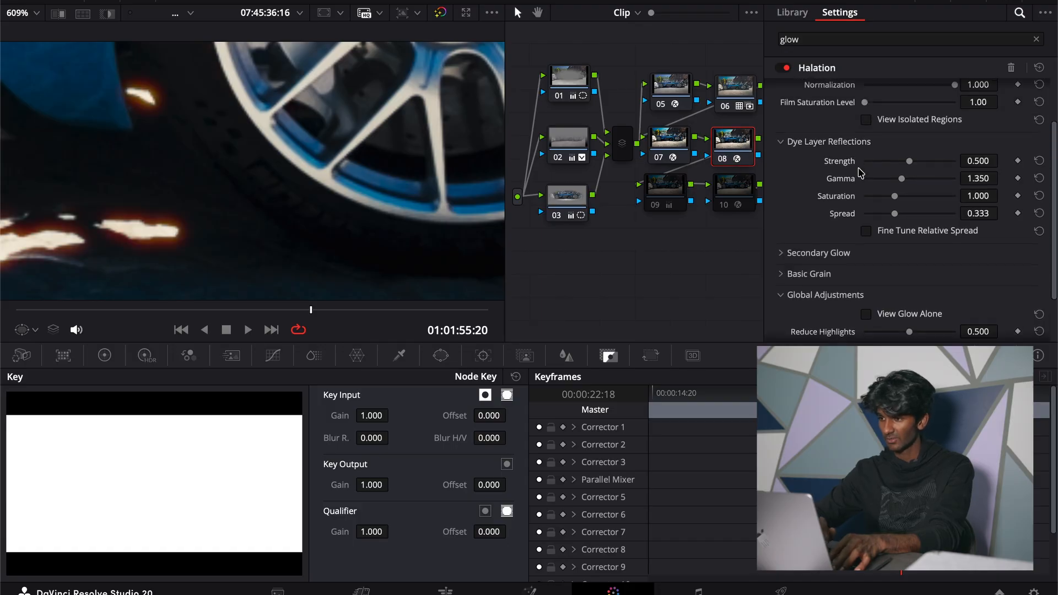
pyautogui.scroll(3, 860, 173)
pyautogui.scroll(-6, 953, 158)
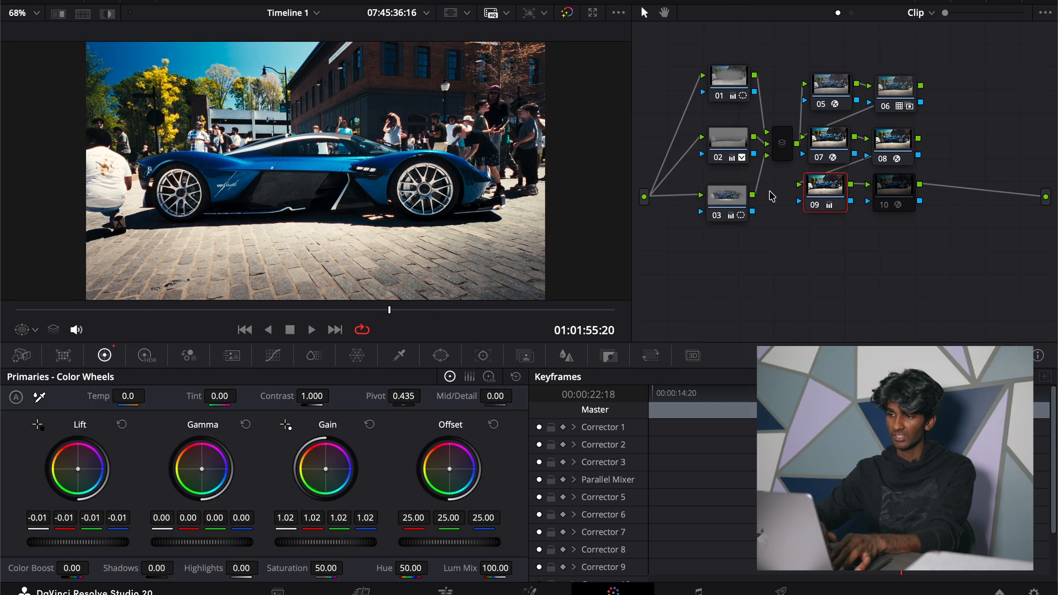
# Compare the image with node 09's primaries adjustment off and on, leaving it on, and enable Dehancer Pro on node 10.
pyautogui.hotkey('ctrl', 'd')
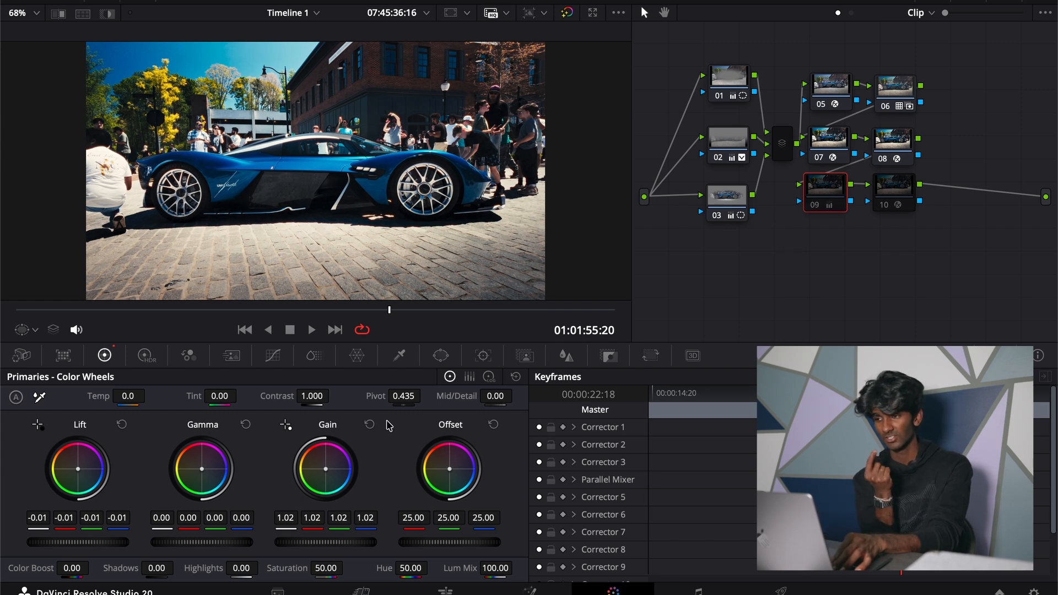
pyautogui.hotkey('ctrl', 'd')
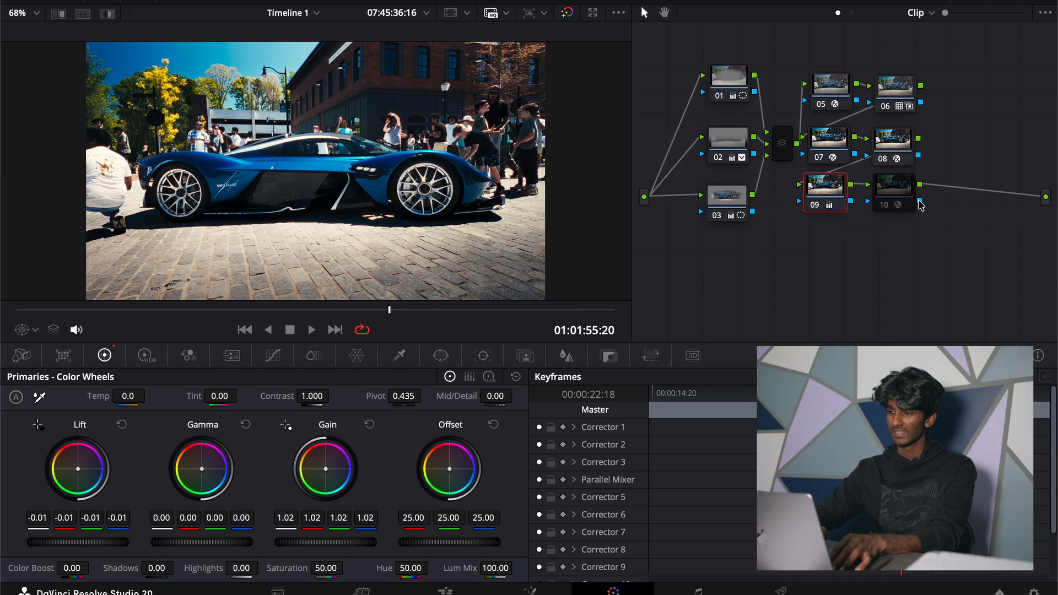
pyautogui.click(1011, 2)
pyautogui.click(737, 194)
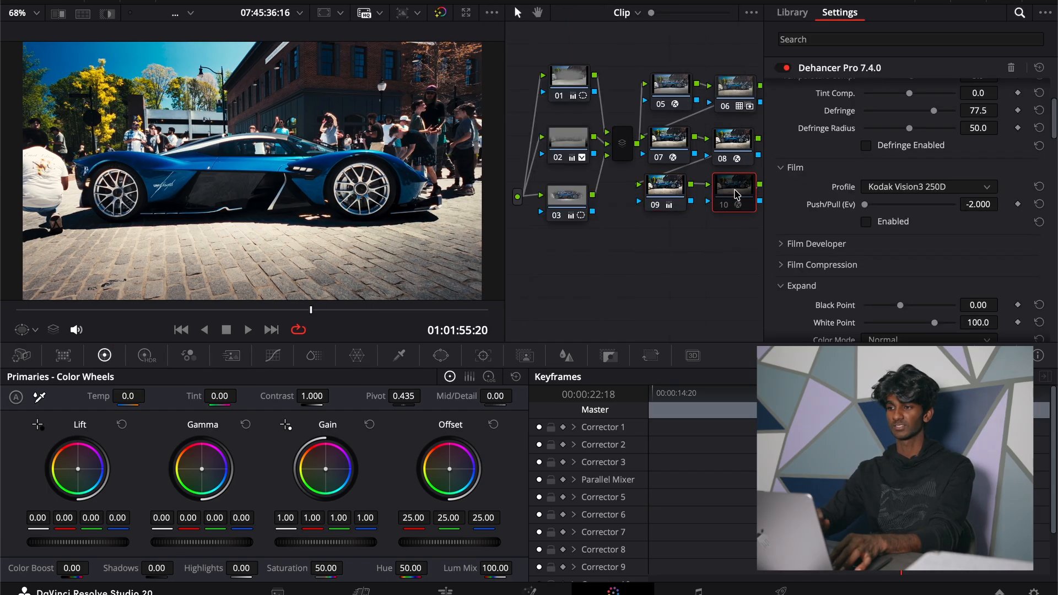
pyautogui.hotkey('ctrl', 'd')
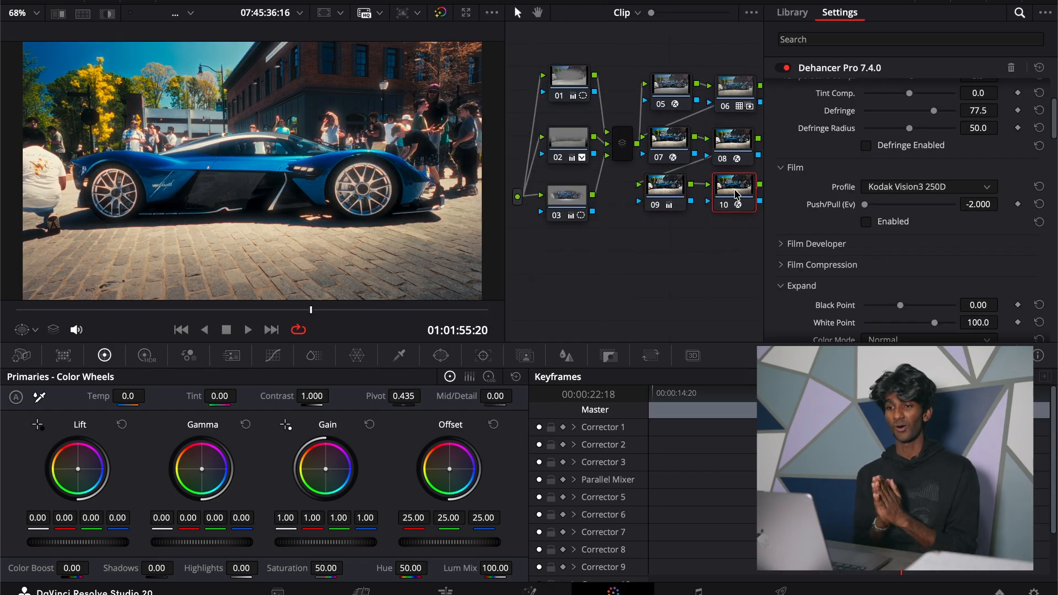
# Compare the image repeatedly with the Dehancer Pro node 10 disabled and enabled, leaving it enabled.
pyautogui.hotkey('ctrl', 'd')
pyautogui.hotkey('ctrl', 'd')
pyautogui.hotkey('ctrl', 'd')
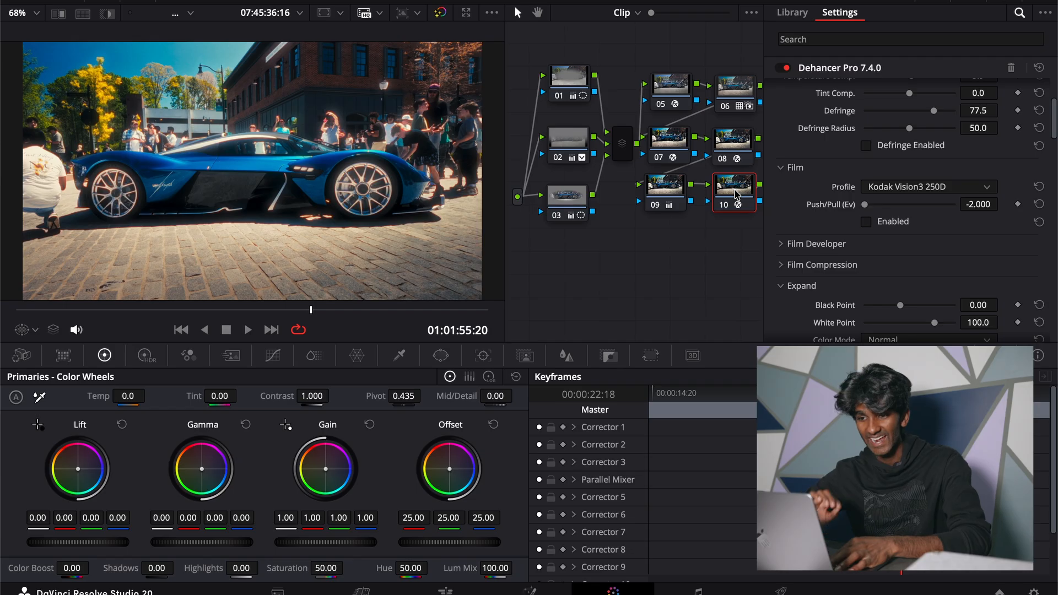
pyautogui.hotkey('ctrl', 'd')
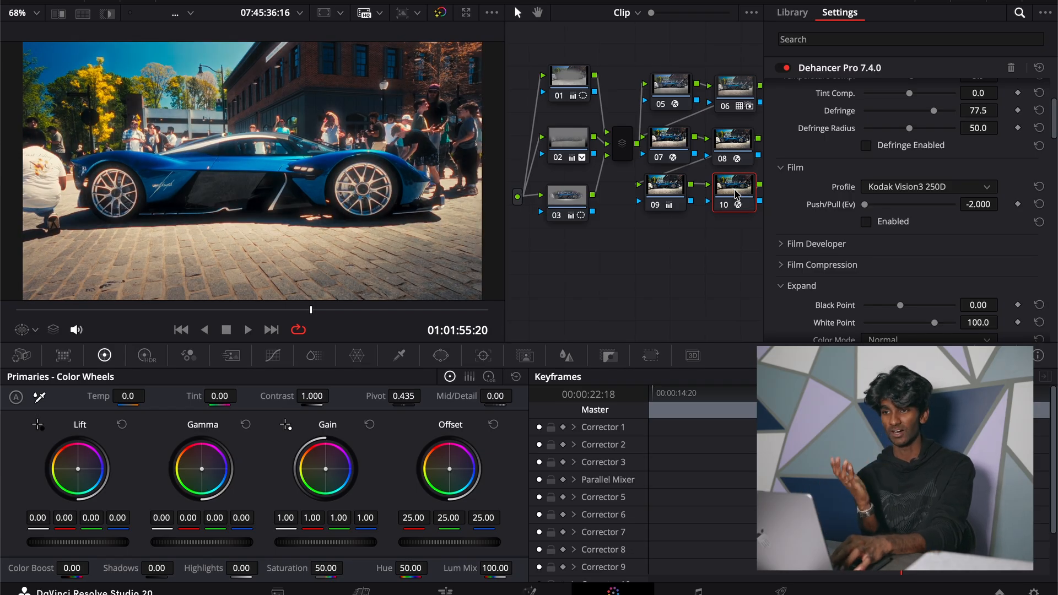
pyautogui.hotkey('ctrl', 'd')
pyautogui.hotkey('ctrl', 'd')
pyautogui.hotkey('ctrl', 'd')
pyautogui.hotkey('ctrl', 'd')
pyautogui.hotkey('ctrl', 'd')
pyautogui.hotkey('ctrl', 'd')
pyautogui.hotkey('ctrl', 'd')
pyautogui.hotkey('ctrl', 'd')
pyautogui.hotkey('ctrl', 'd')
pyautogui.hotkey('ctrl', 'd')
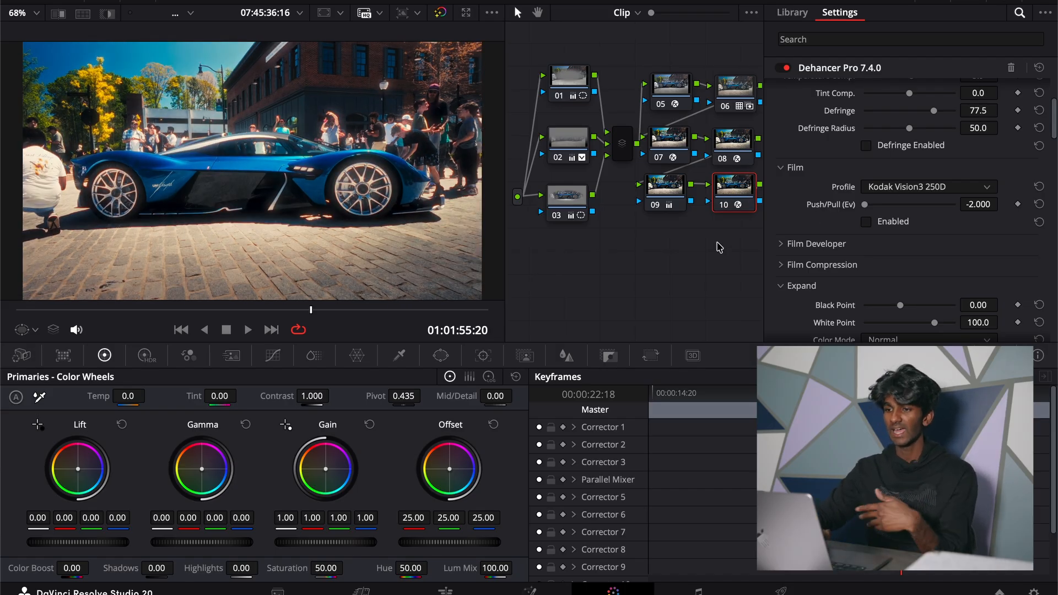
# Examine the Dehancer Pro settings from Input through Film Developer, Expand and Print down to Halation and Bloom.
pyautogui.scroll(2, 879, 282)
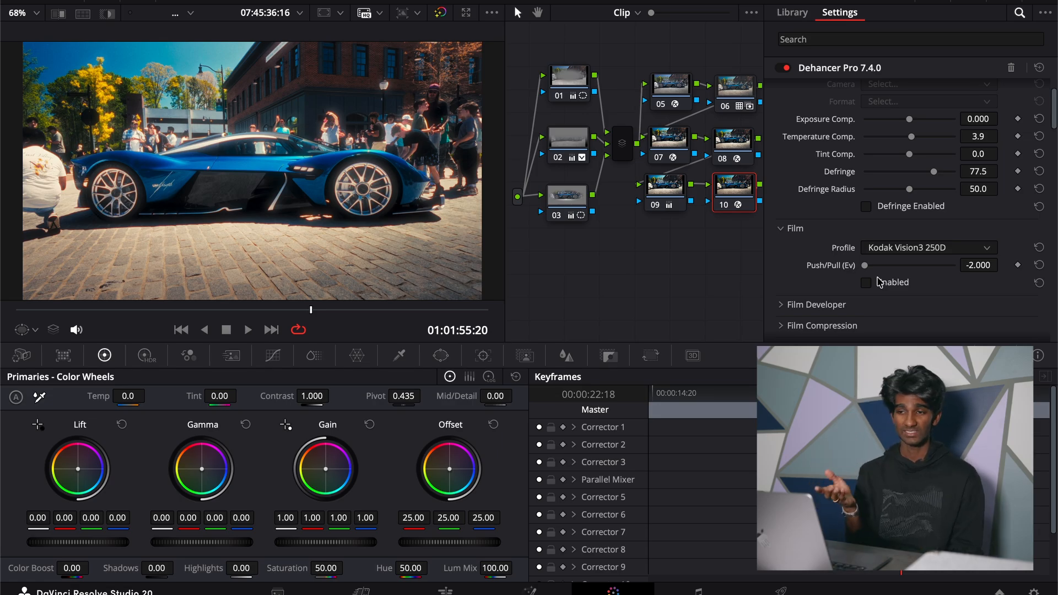
pyautogui.scroll(2, 917, 202)
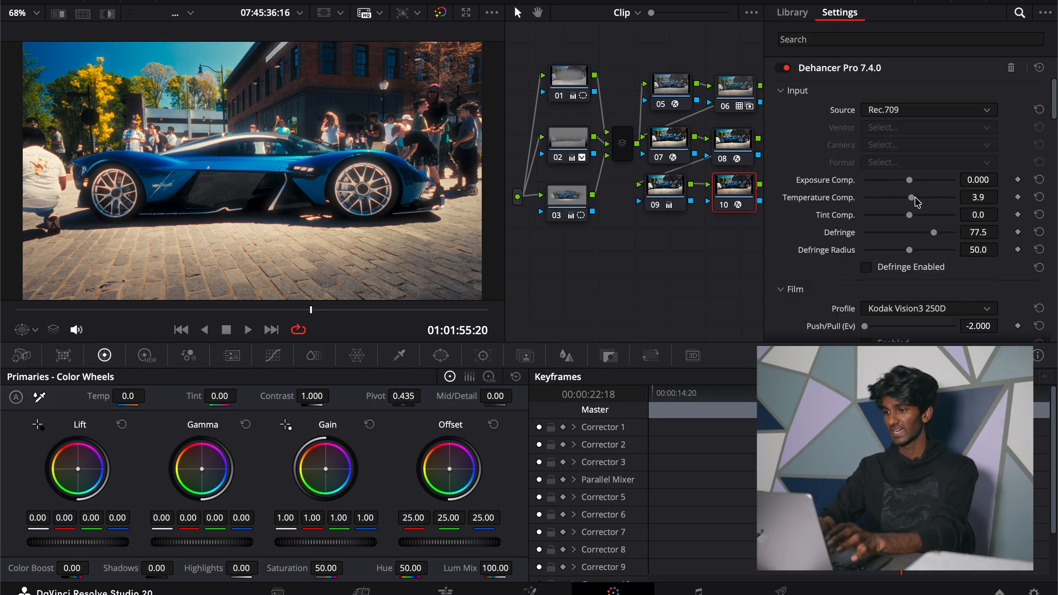
pyautogui.scroll(-4, 917, 202)
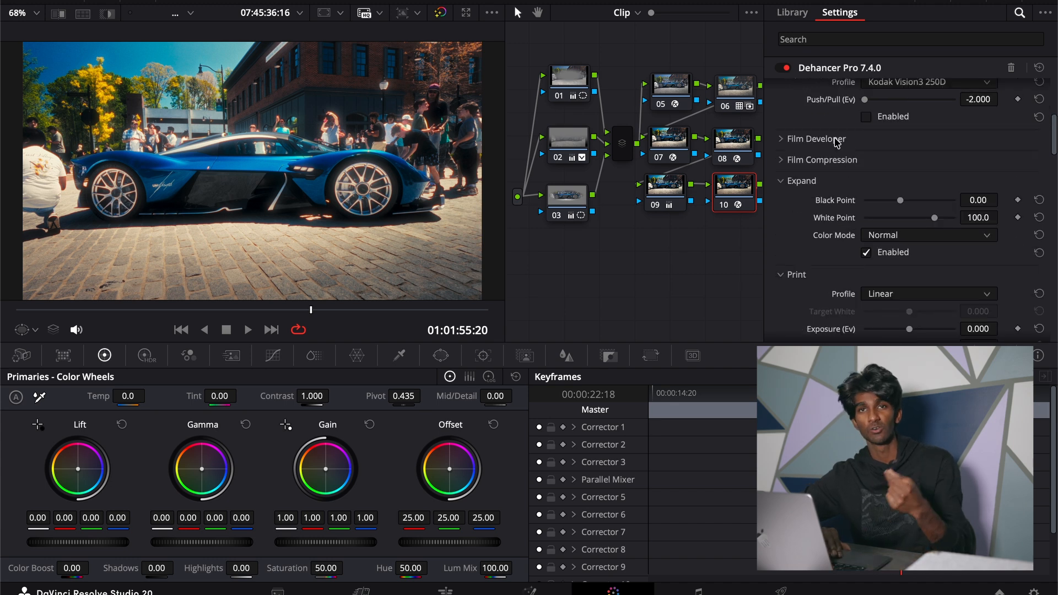
pyautogui.click(836, 142)
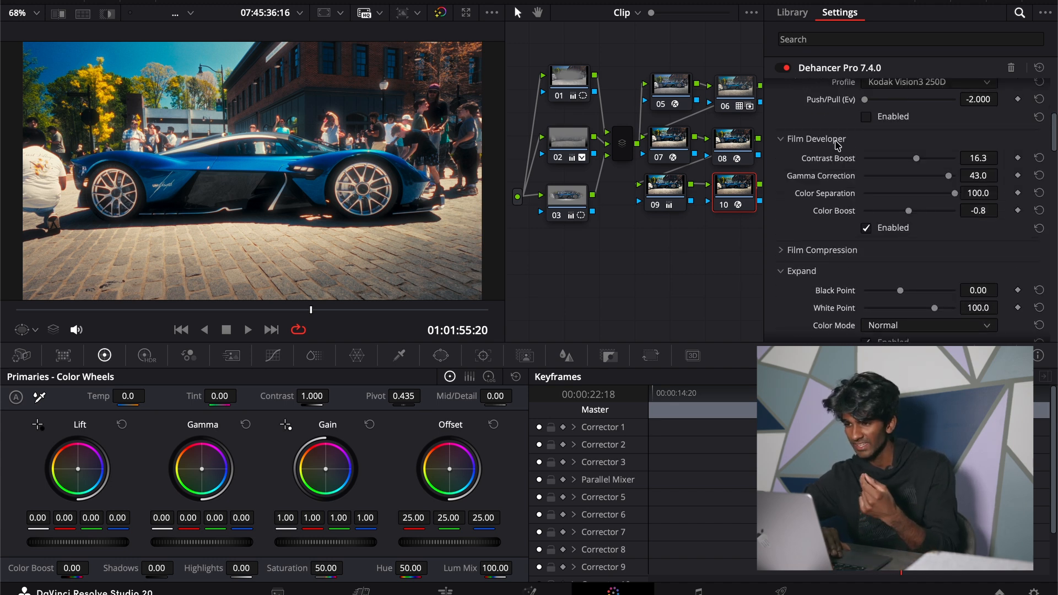
pyautogui.click(836, 142)
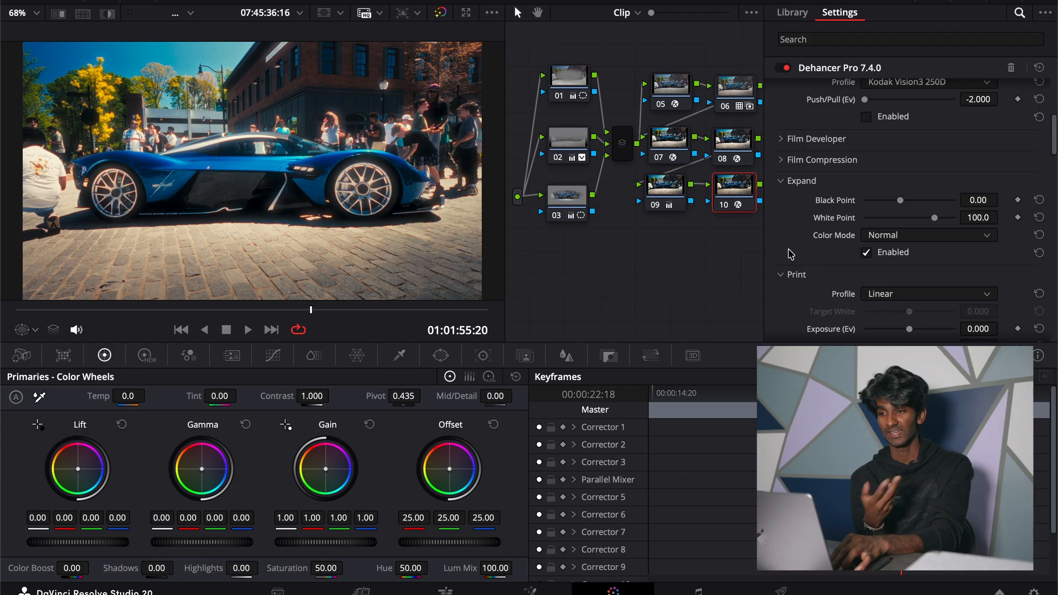
pyautogui.scroll(-3, 832, 268)
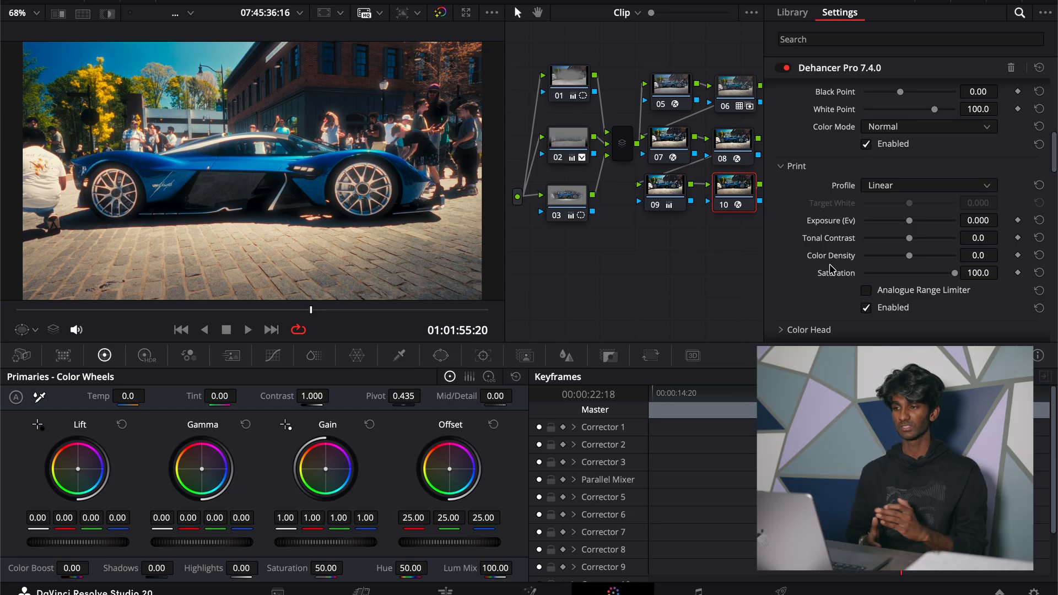
pyautogui.scroll(-5, 832, 269)
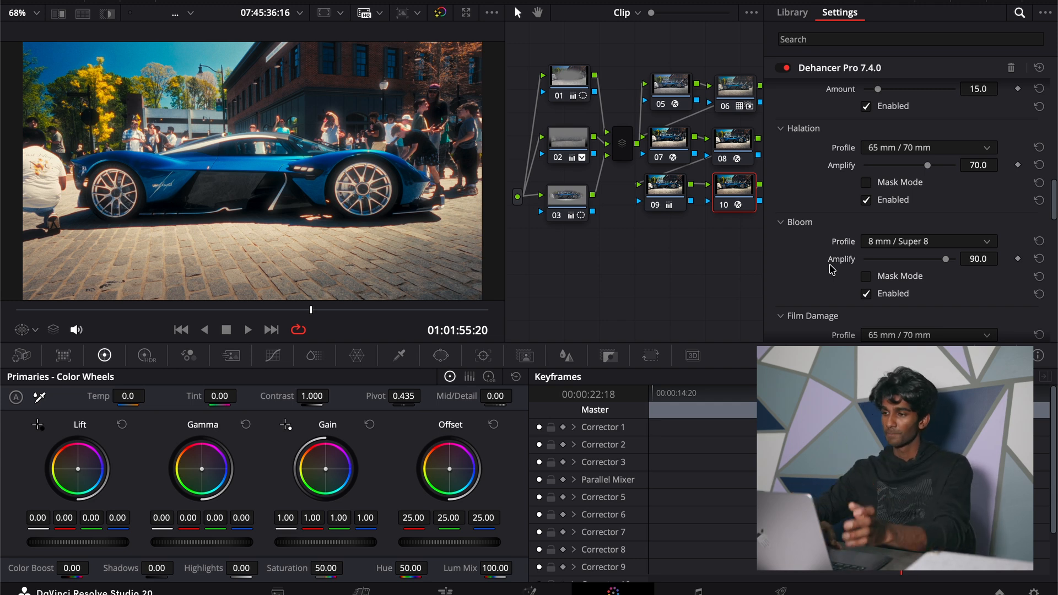
# Compare the image with Dehancer Pro's Film Grain disabled and enabled, leaving it enabled.
pyautogui.scroll(8, 832, 269)
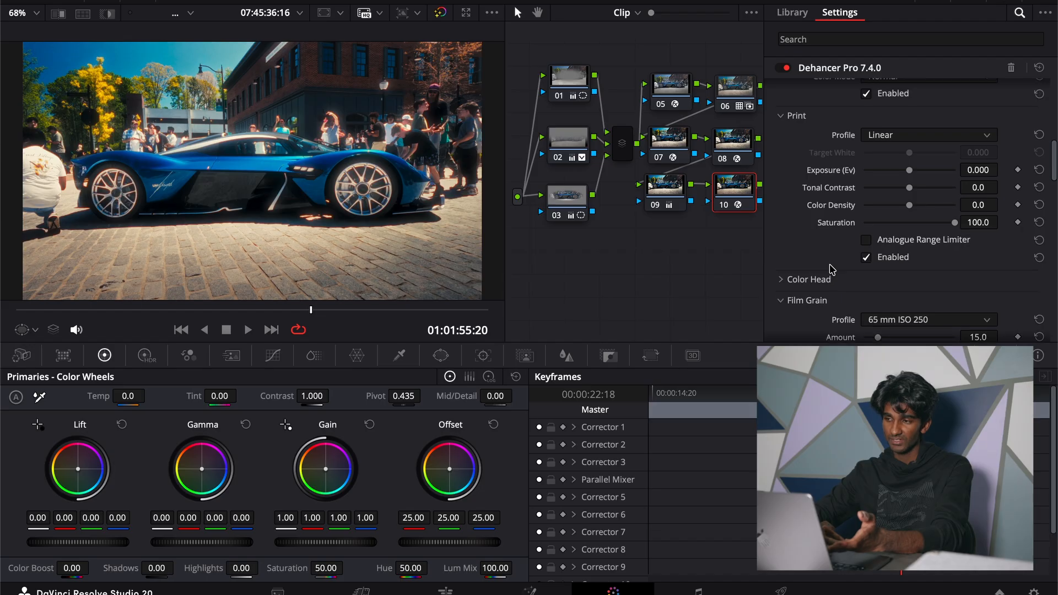
pyautogui.scroll(2, 832, 269)
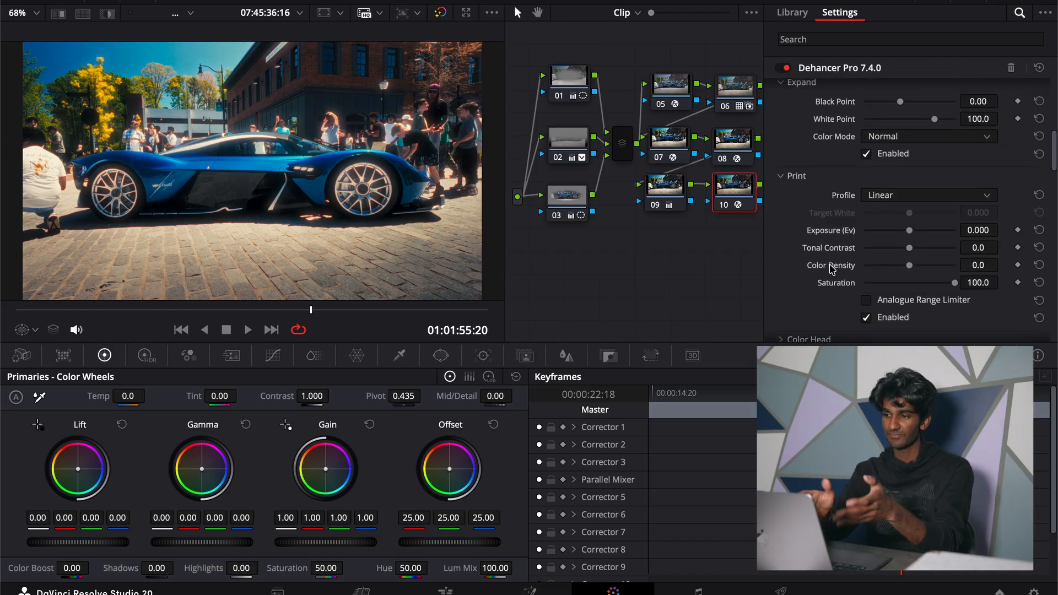
pyautogui.scroll(-4, 835, 268)
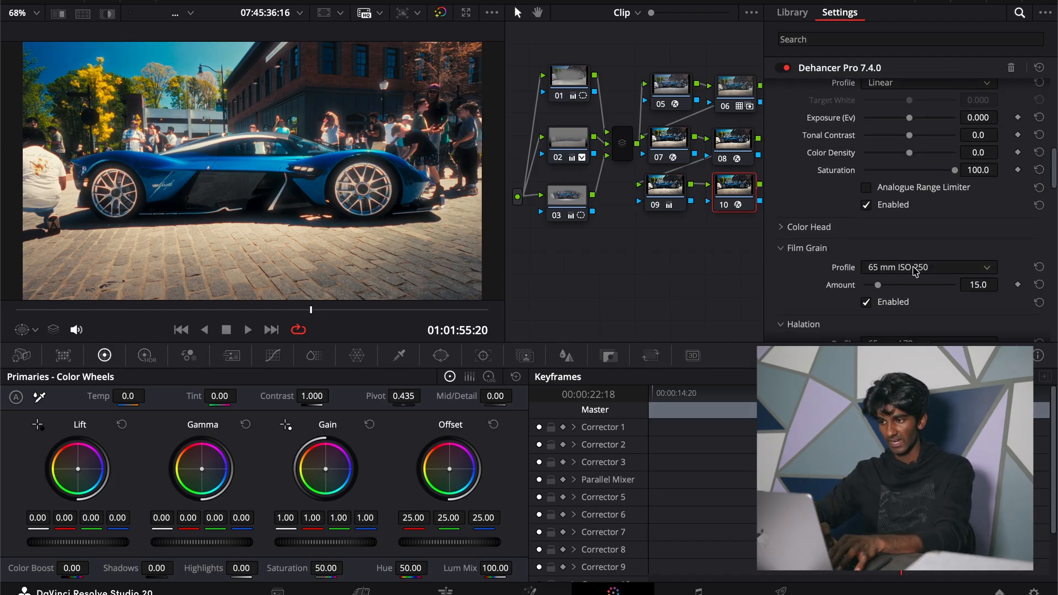
pyautogui.scroll(-1, 915, 270)
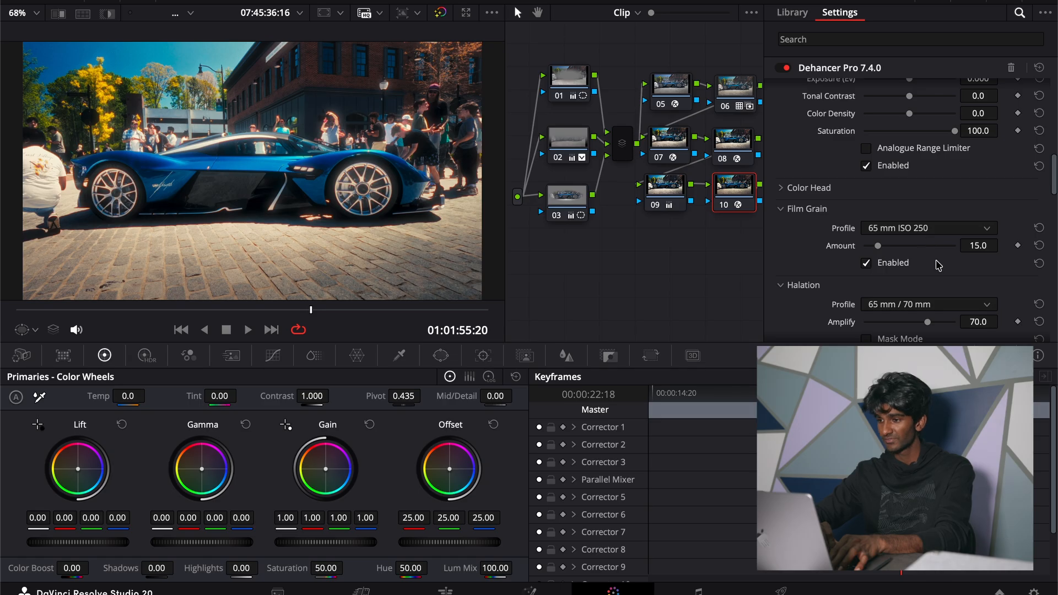
pyautogui.click(876, 267)
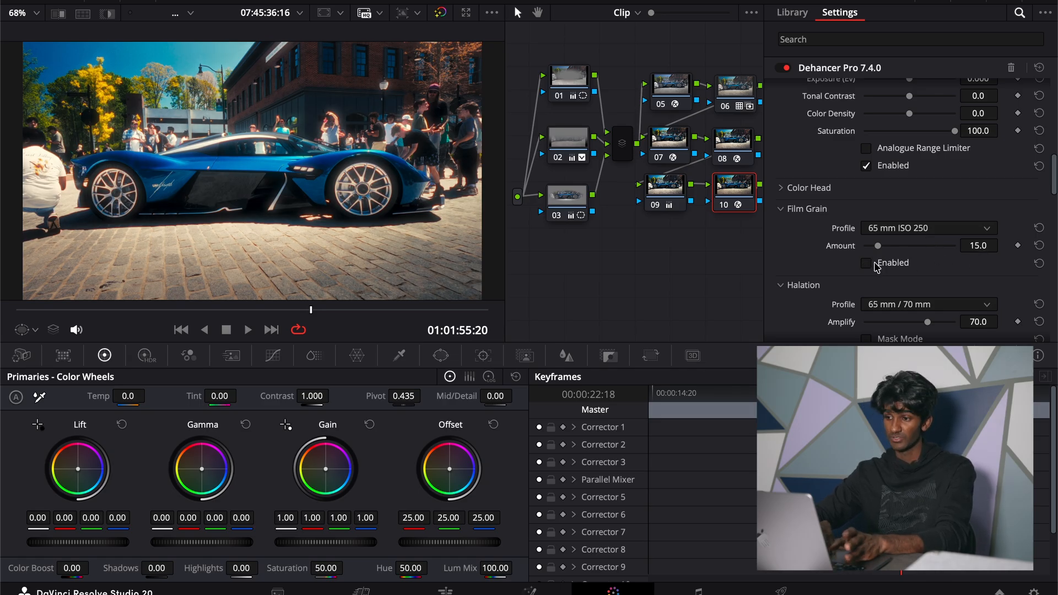
pyautogui.click(876, 267)
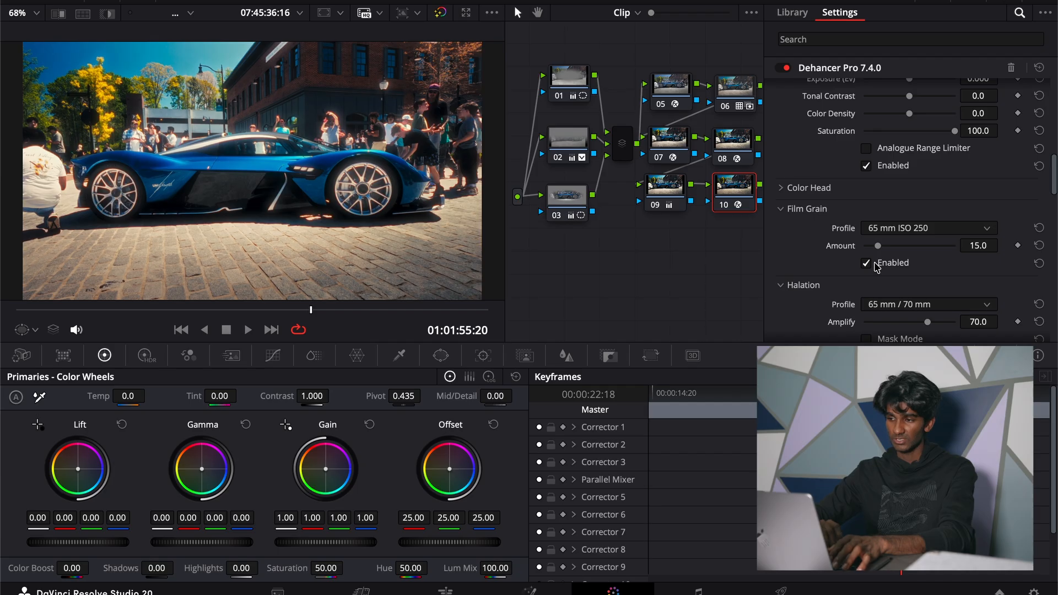
# Try raising the Halation Amplify to 72.9 in Dehancer Pro and undo the change.
pyautogui.scroll(-4, 875, 267)
pyautogui.moveTo(927, 231)
pyautogui.mouseDown()
pyautogui.moveTo(938, 231)
pyautogui.moveTo(894, 234)
pyautogui.moveTo(953, 232)
pyautogui.moveTo(931, 245)
pyautogui.mouseUp()
pyautogui.scroll(5, 245, 213)
pyautogui.hotkey('shift', 'z')
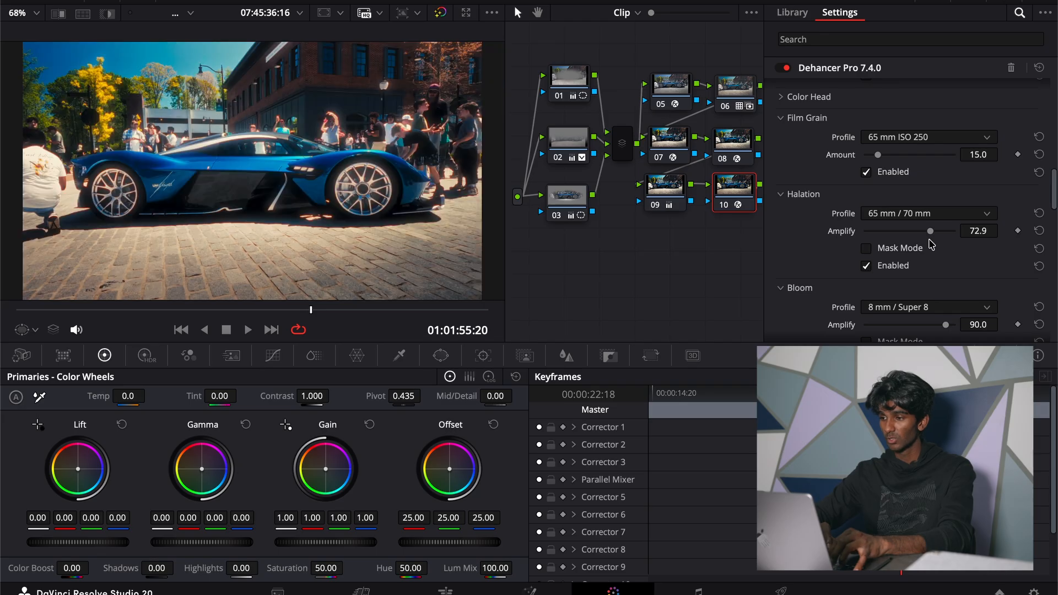
pyautogui.press('super+z')
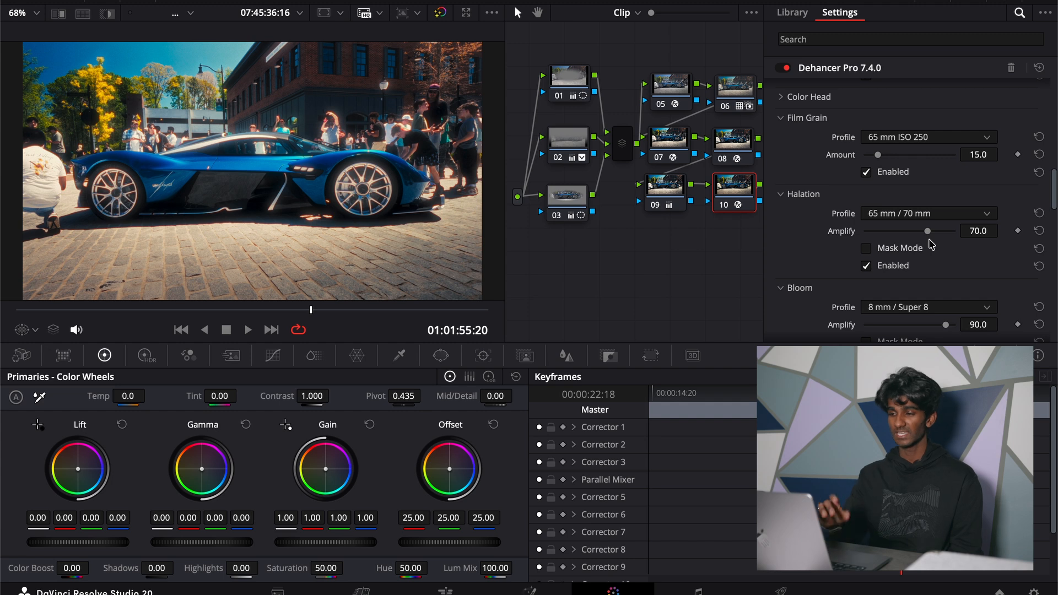
# Try the 65 mm / 70 mm profile for Bloom with Amplify at 40, and restore the 8 mm / Super 8 profile with Amplify at 90.
pyautogui.scroll(-3, 931, 245)
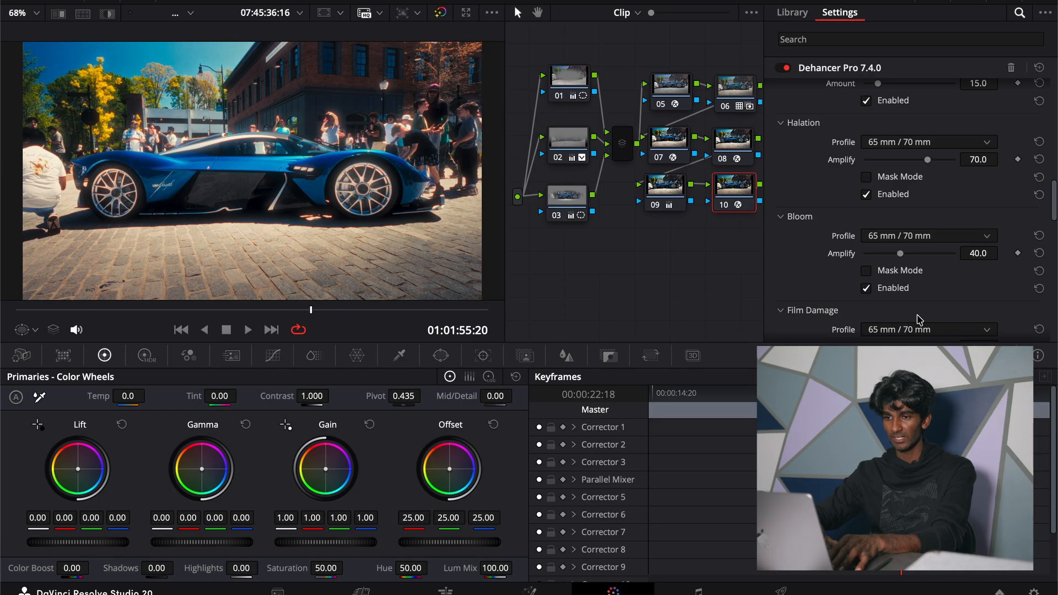
pyautogui.press('super+z')
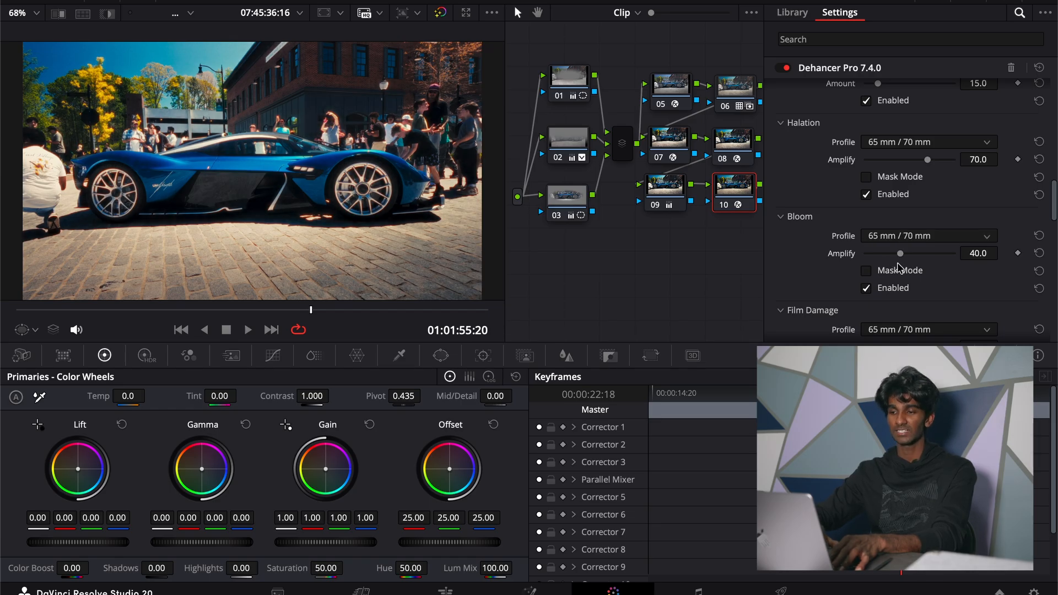
pyautogui.press('super+shift+z')
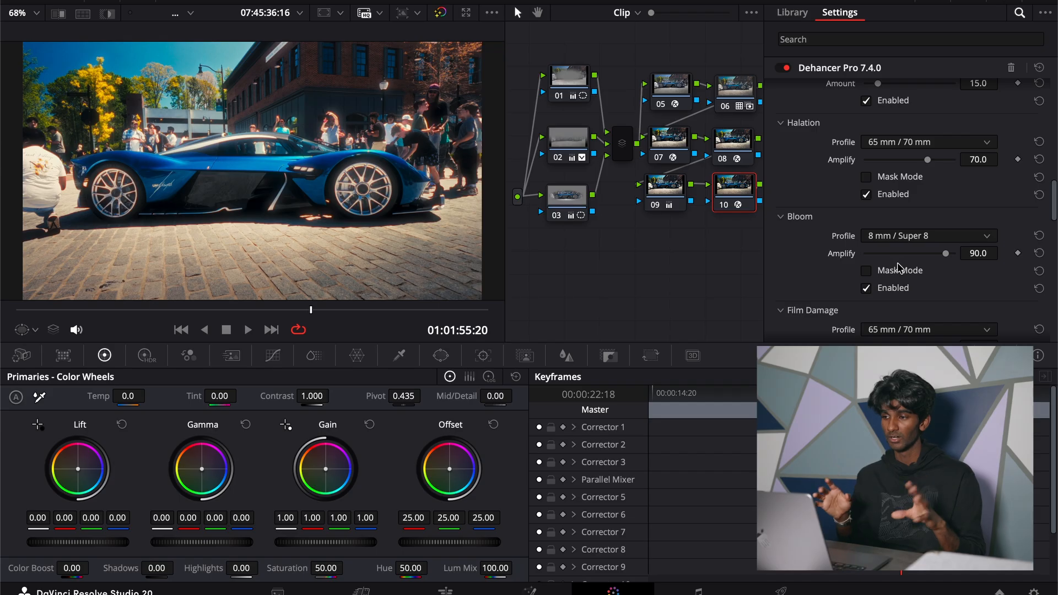
pyautogui.moveTo(946, 257)
pyautogui.mouseDown()
pyautogui.moveTo(968, 259)
pyautogui.moveTo(935, 260)
pyautogui.moveTo(945, 258)
pyautogui.mouseUp()
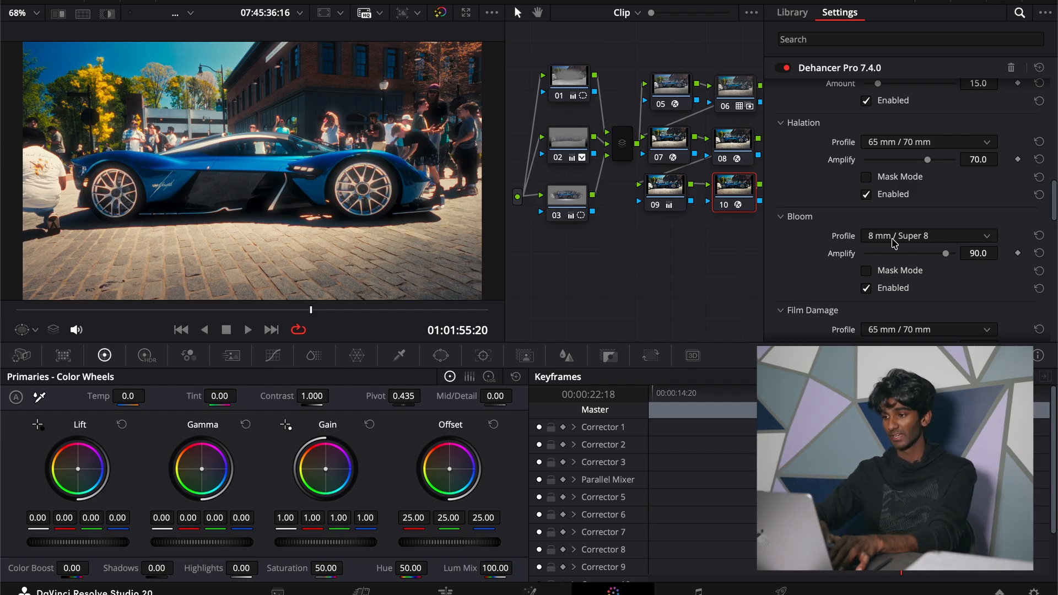
# Compare the image repeatedly with Dehancer Pro's Bloom disabled and enabled, leaving it enabled.
pyautogui.click(894, 288)
pyautogui.click(893, 288)
pyautogui.click(894, 290)
pyautogui.click(893, 288)
pyautogui.click(893, 288)
pyautogui.click(893, 288)
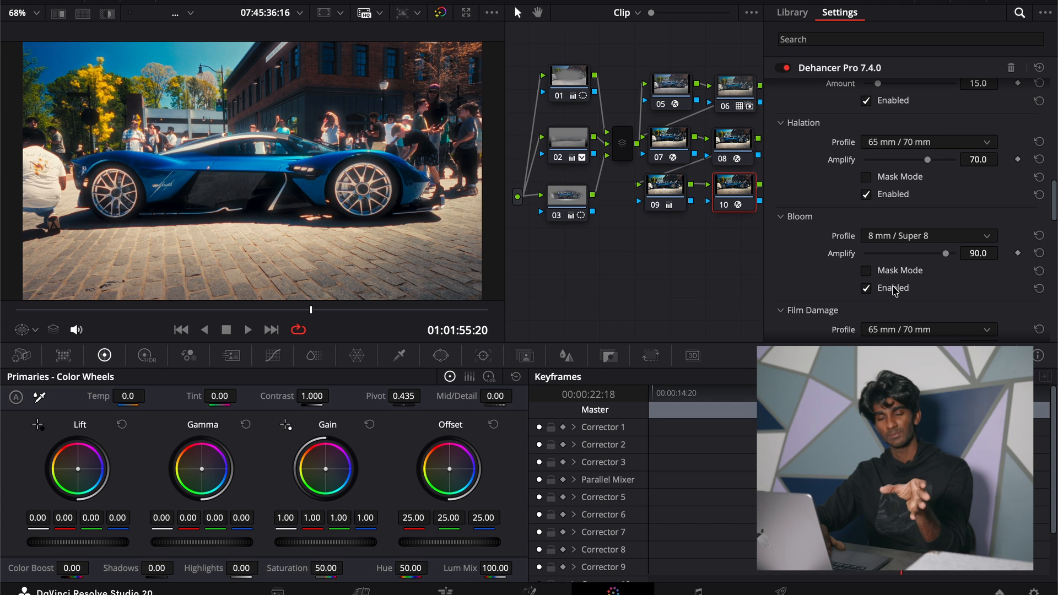
# Try the 8 mm / Super 8 profile for Film Damage, inspect the scratches on the car's side up close, and undo it.
pyautogui.scroll(-4, 886, 262)
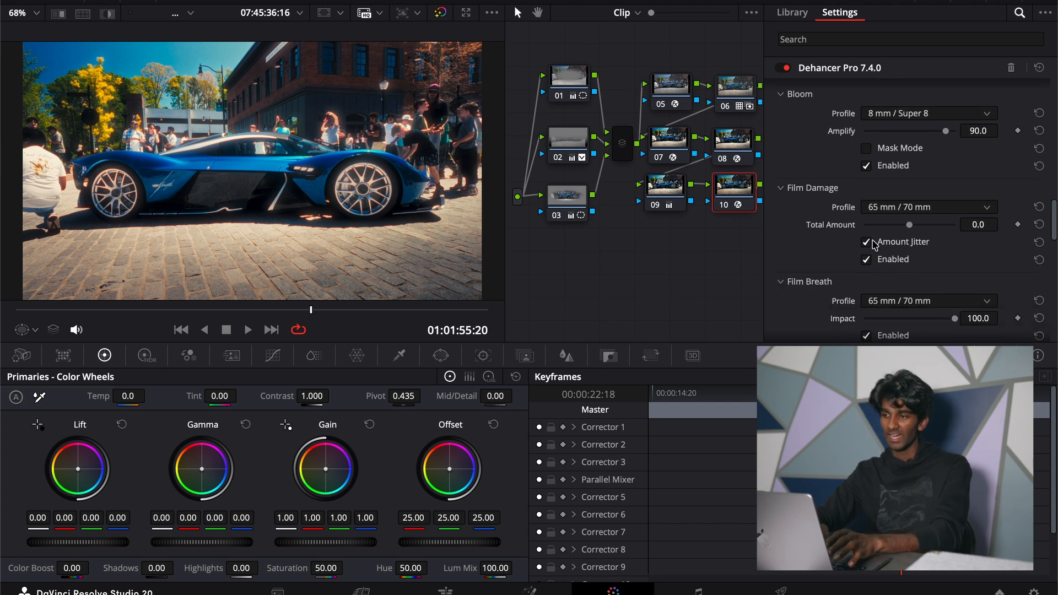
pyautogui.click(908, 208)
pyautogui.click(904, 239)
pyautogui.scroll(5, 251, 187)
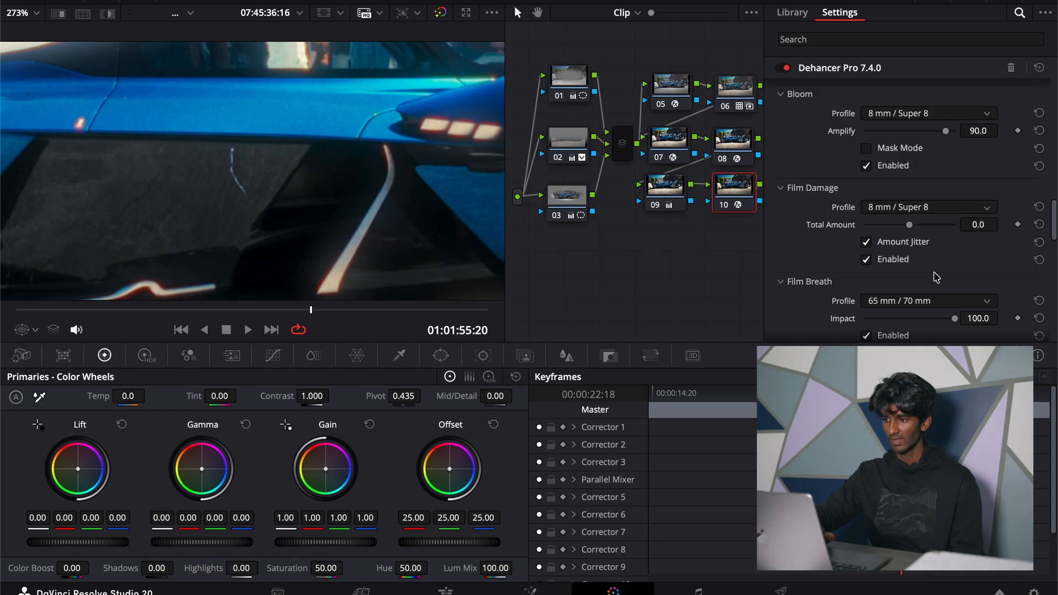
pyautogui.hotkey('ctrl', 'z')
pyautogui.scroll(-5, 392, 221)
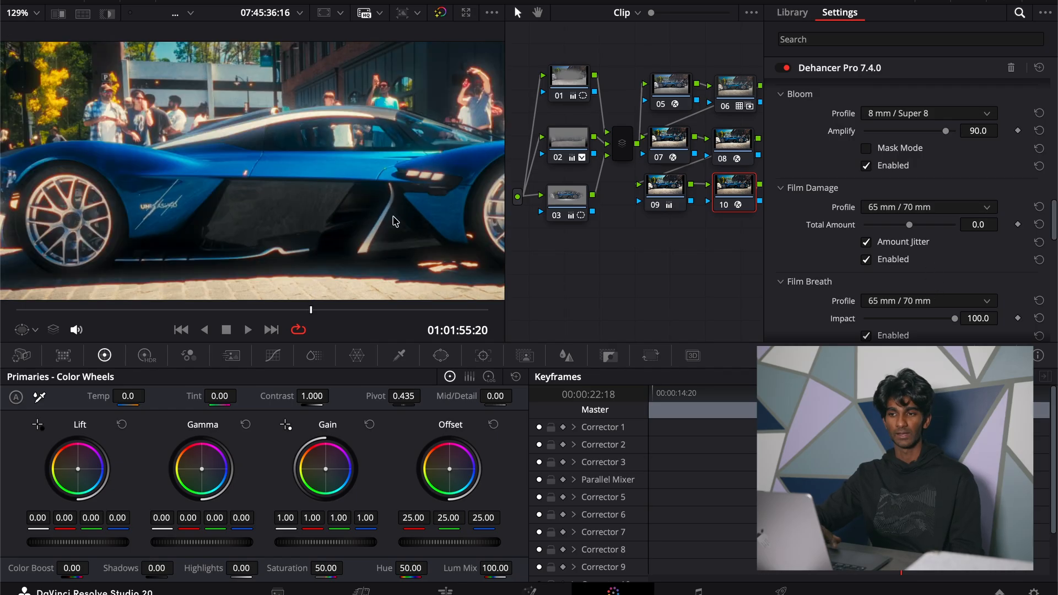
pyautogui.scroll(-1, 333, 203)
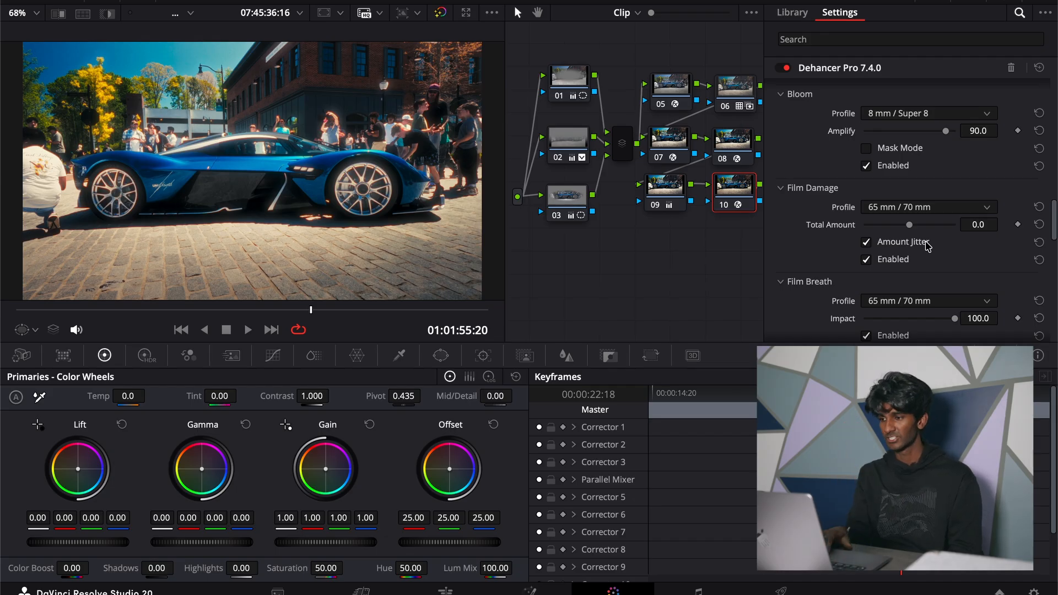
# Try the 8 mm / Super 8 profile for Film Breath and preview it from an earlier point in the clip.
pyautogui.scroll(-2, 887, 245)
pyautogui.scroll(-1, 906, 220)
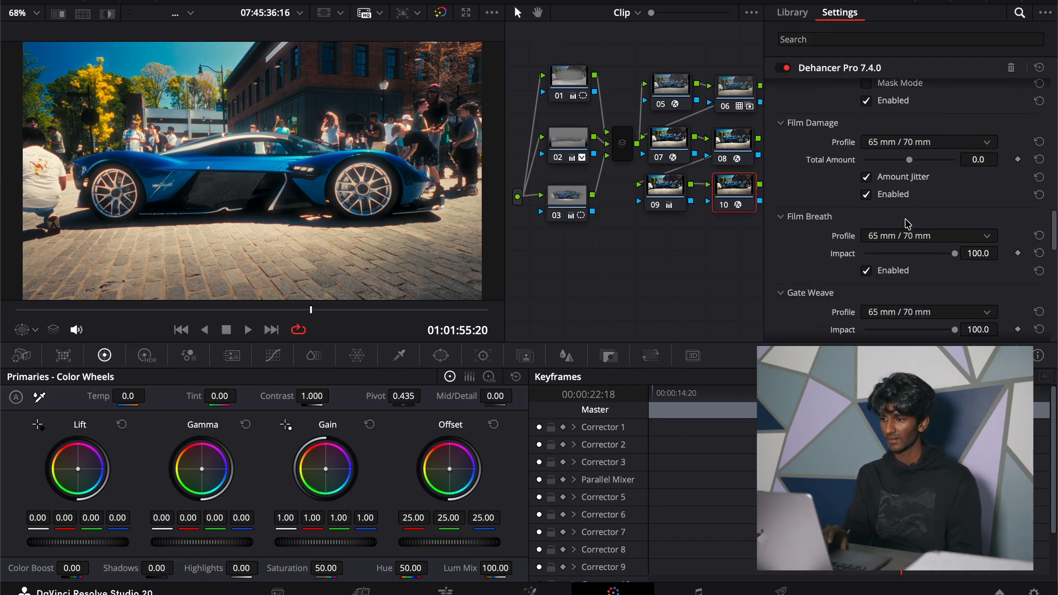
pyautogui.scroll(-1, 907, 223)
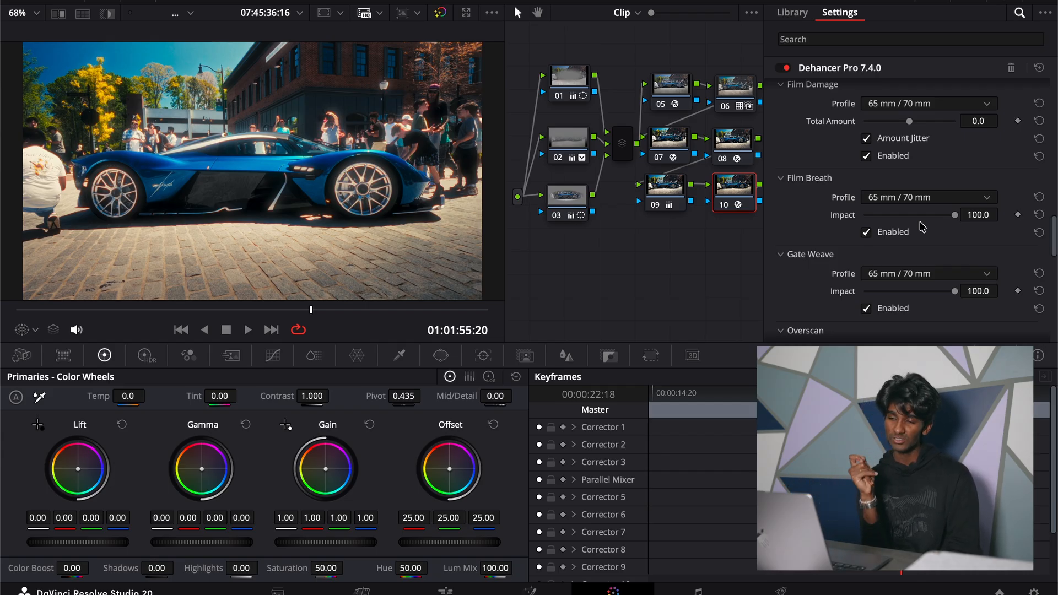
pyautogui.click(918, 201)
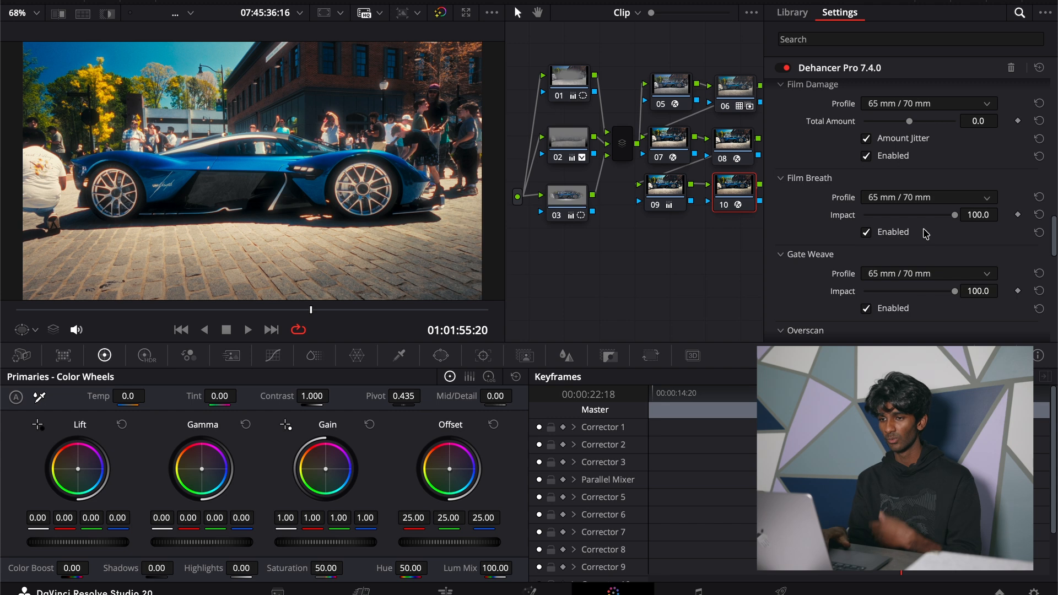
pyautogui.click(923, 229)
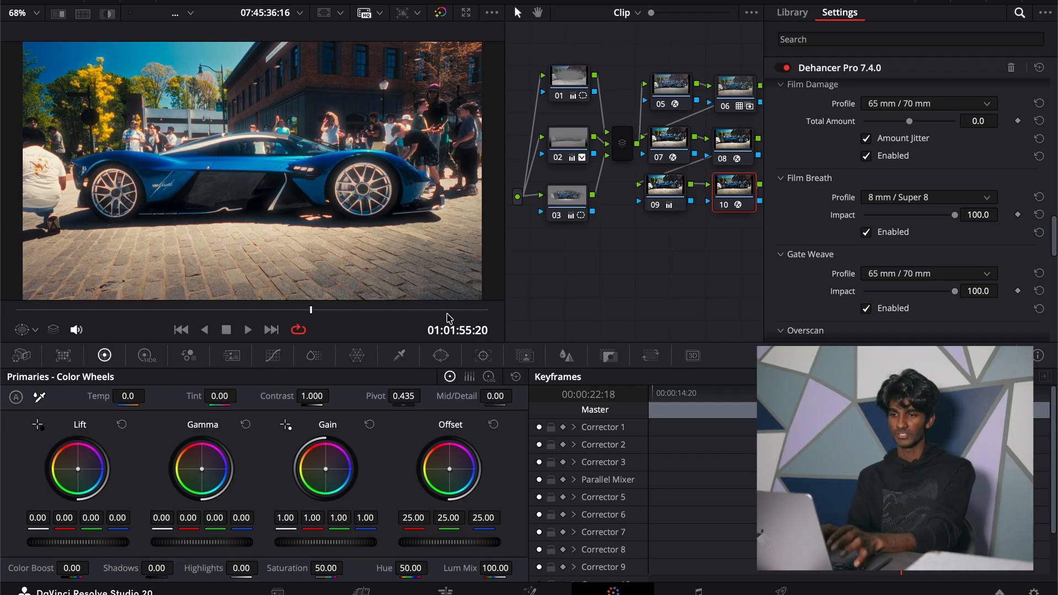
pyautogui.moveTo(314, 310); pyautogui.dragTo(206, 315)
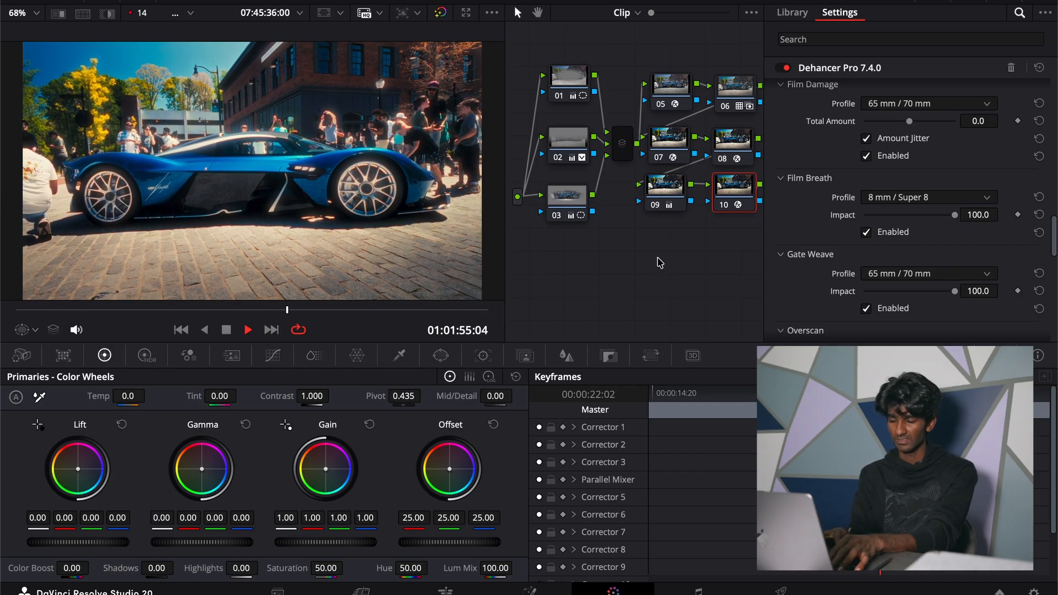
# Try the 8 mm / Super 8 profile for Gate Weave, preview it during playback, and restore the 65 mm / 70 mm profile.
pyautogui.scroll(-4, 872, 252)
pyautogui.press('space')
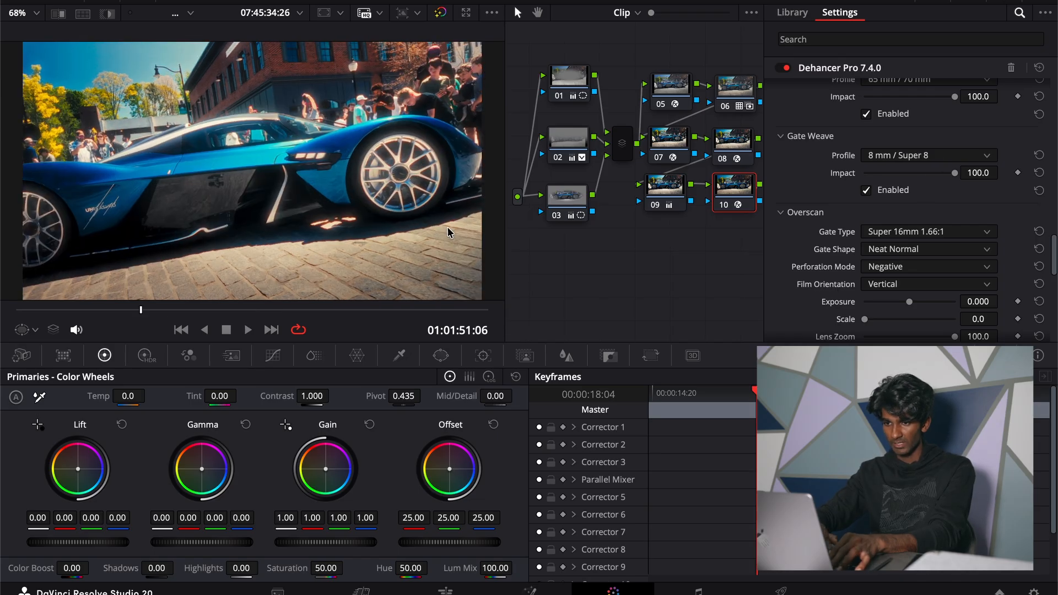
pyautogui.moveTo(225, 311); pyautogui.dragTo(238, 312)
pyautogui.press('space')
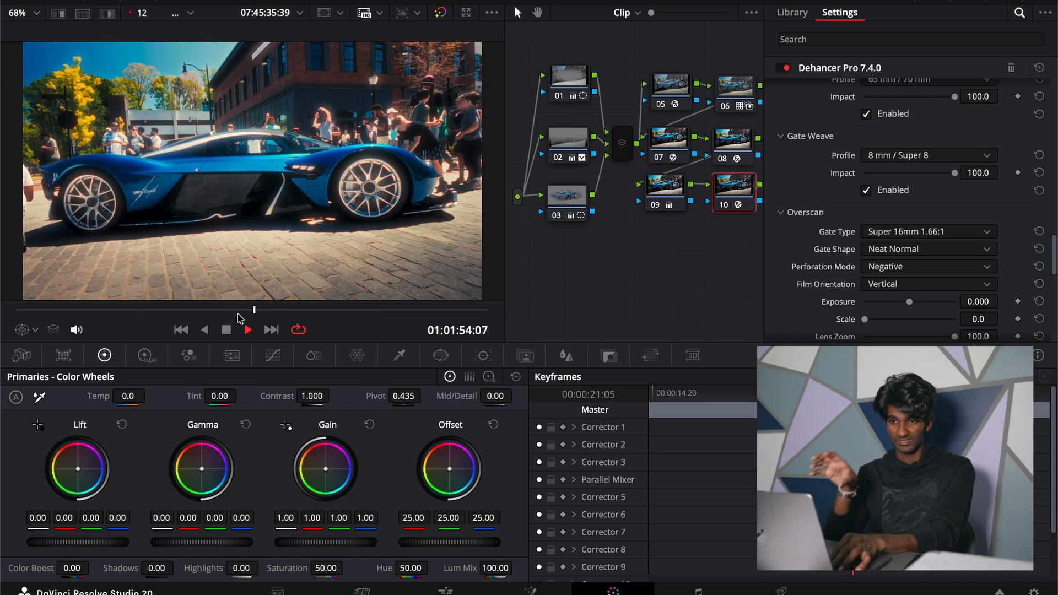
pyautogui.press('space')
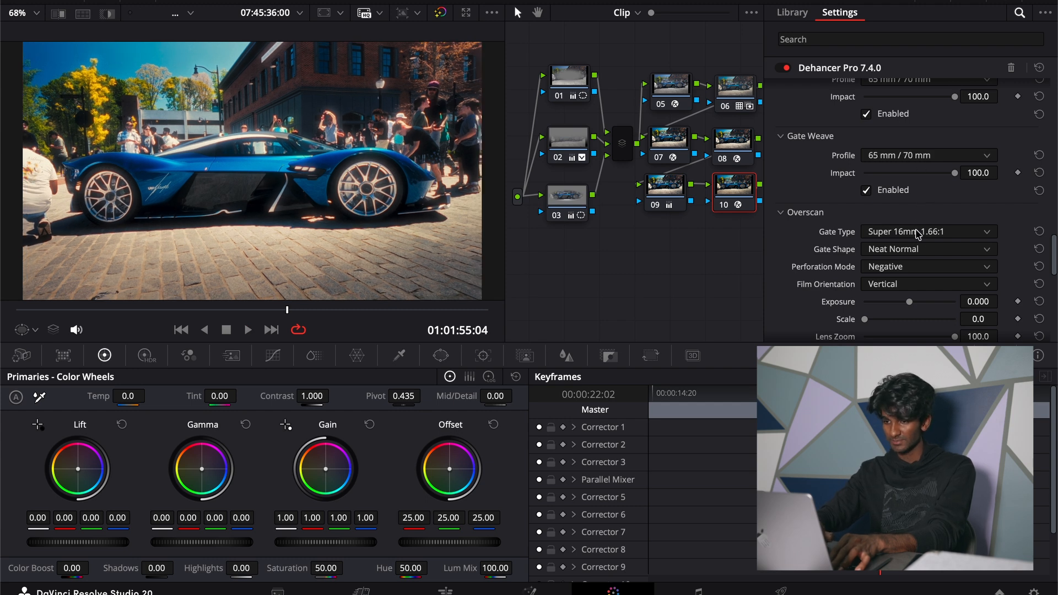
# Enable the Overscan effect to preview its film frame border during playback, and turn it back off.
pyautogui.scroll(-4, 881, 235)
pyautogui.scroll(-4, 878, 234)
pyautogui.click(875, 230)
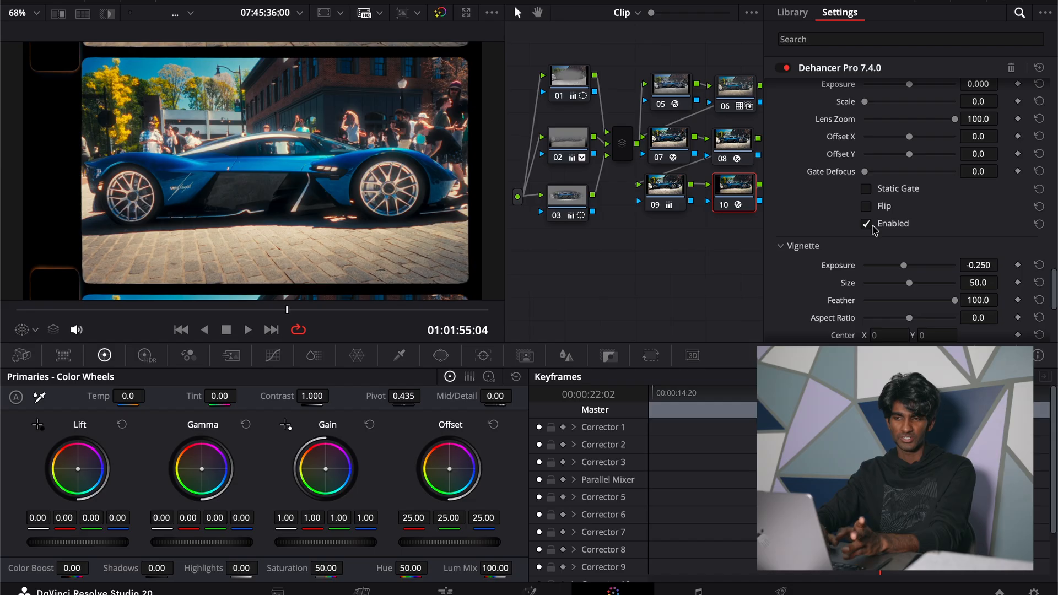
pyautogui.moveTo(248, 309); pyautogui.dragTo(150, 333)
pyautogui.press('space')
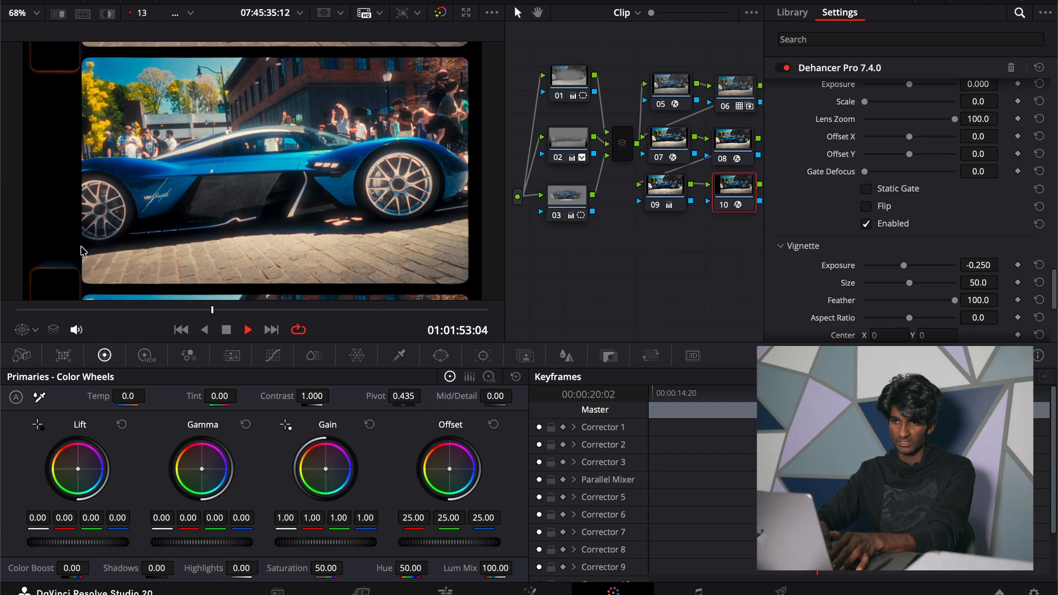
pyautogui.press('space')
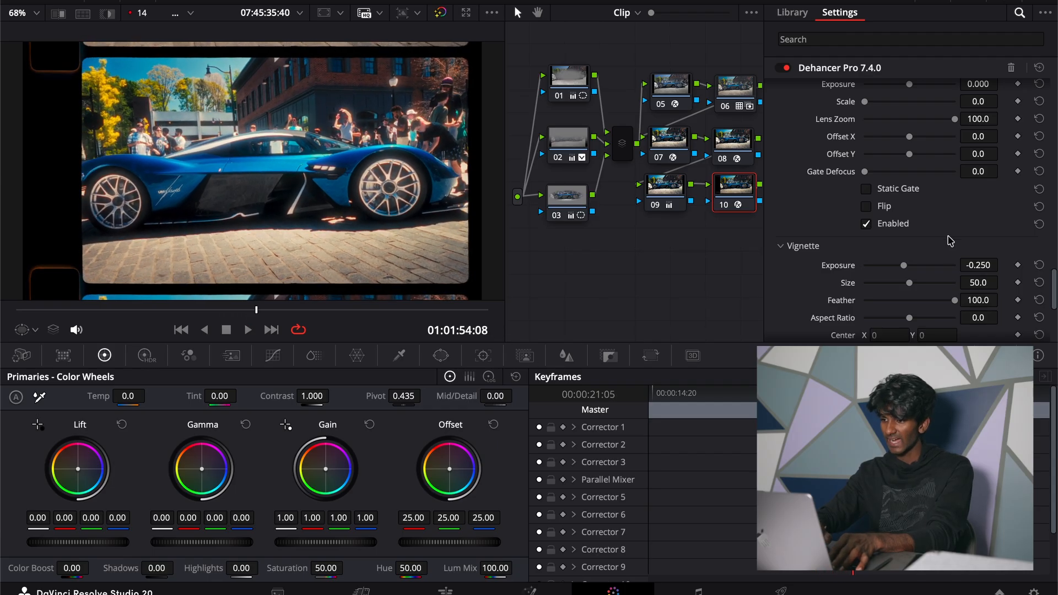
pyautogui.click(876, 224)
# Compare the image with Dehancer Pro's Vignette enabled and disabled, leaving it disabled.
pyautogui.scroll(-3, 881, 234)
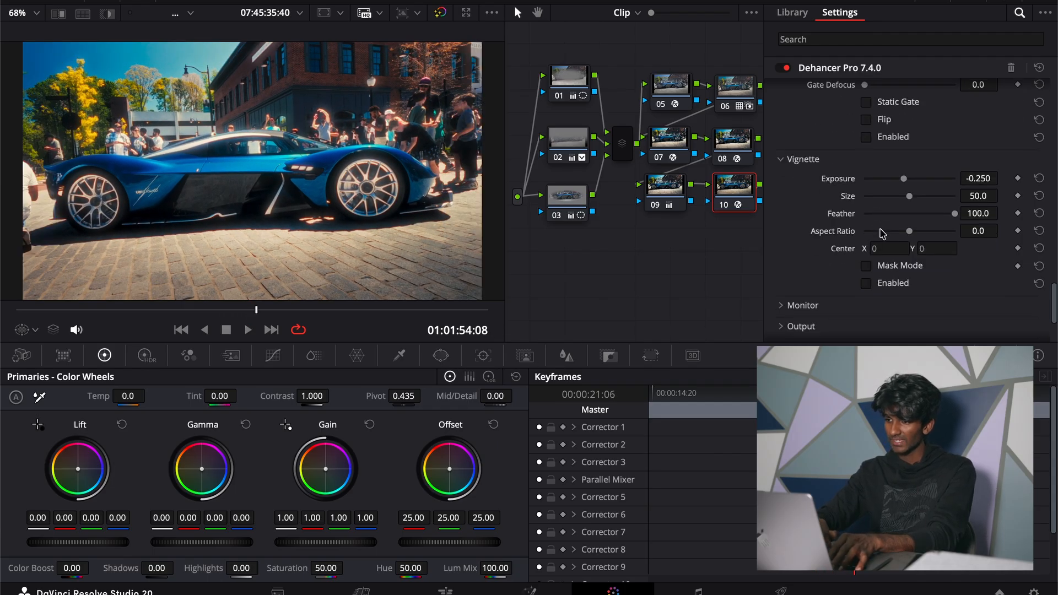
pyautogui.click(877, 285)
pyautogui.click(877, 284)
# Expand Dehancer Pro's Monitor and Output settings and enable False Color IRE, 16 zones.
pyautogui.scroll(-4, 876, 288)
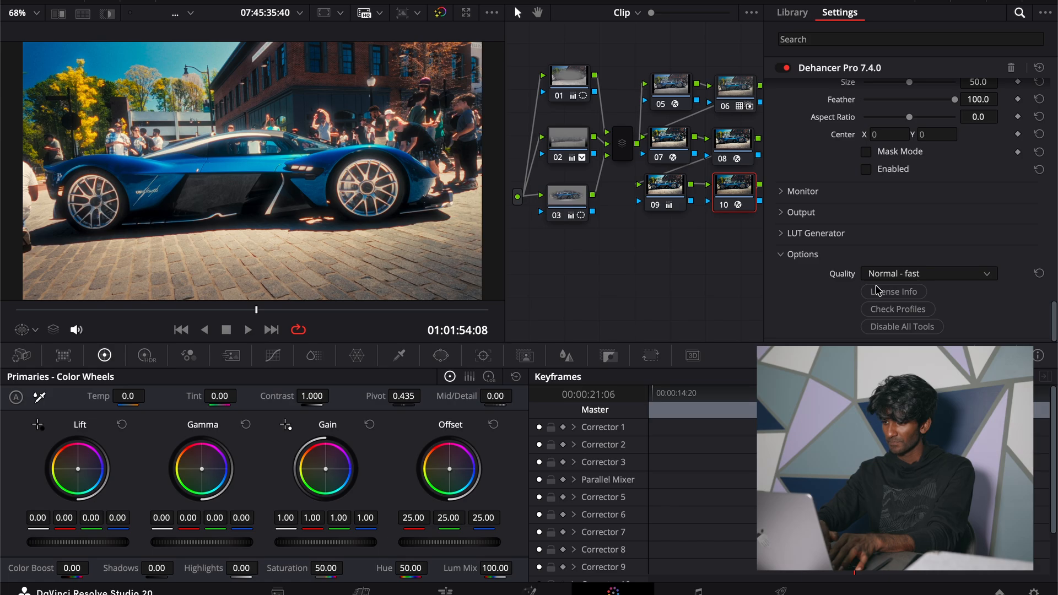
pyautogui.click(807, 200)
pyautogui.click(807, 201)
pyautogui.click(808, 212)
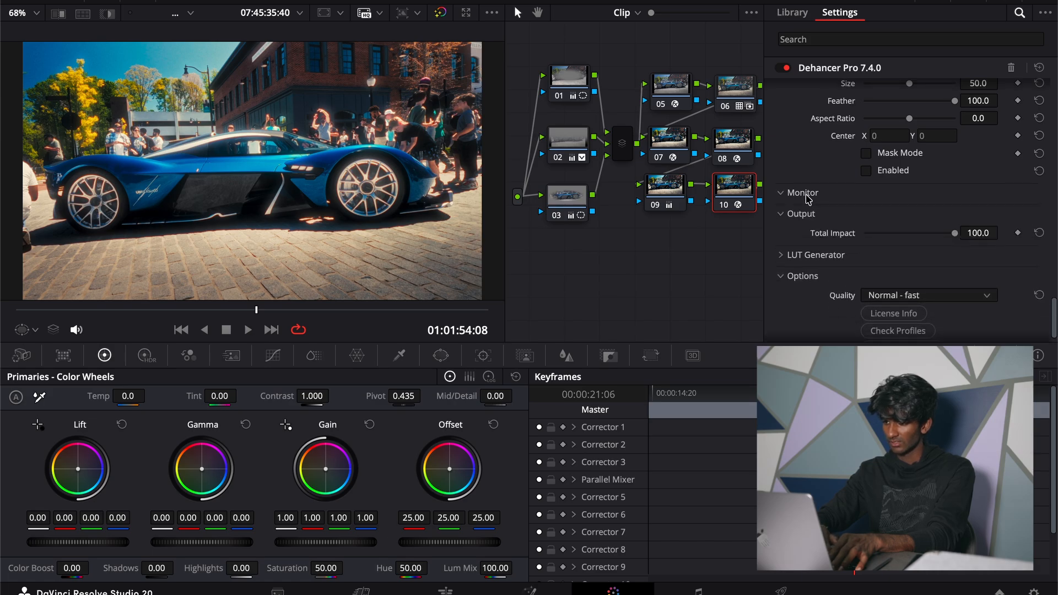
pyautogui.click(805, 192)
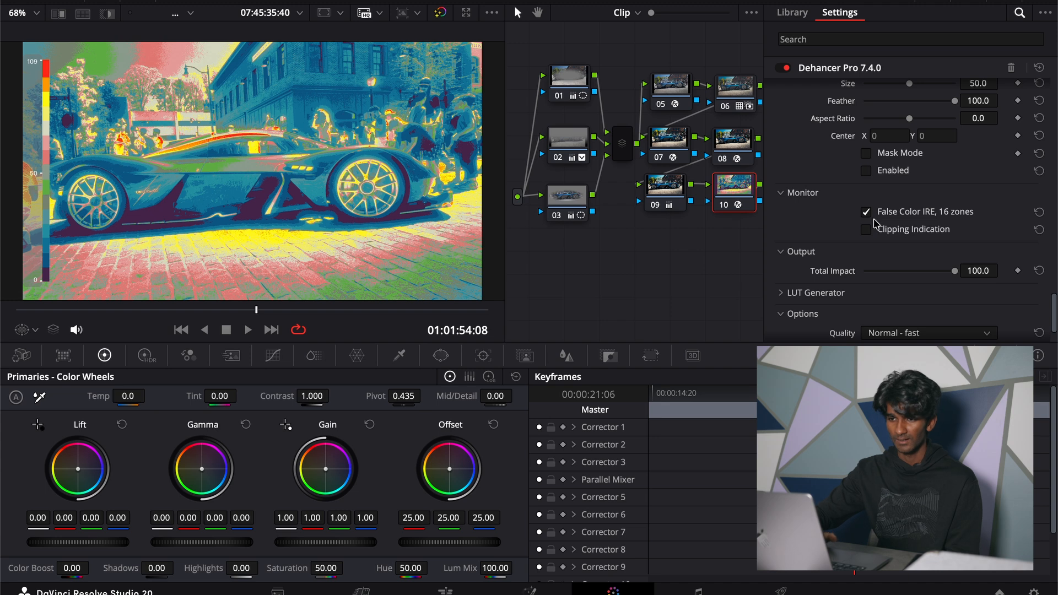
# Play the car clip with the false color view on to examine its exposure zones.
pyautogui.click(148, 311)
pyautogui.click(277, 311)
pyautogui.press('space')
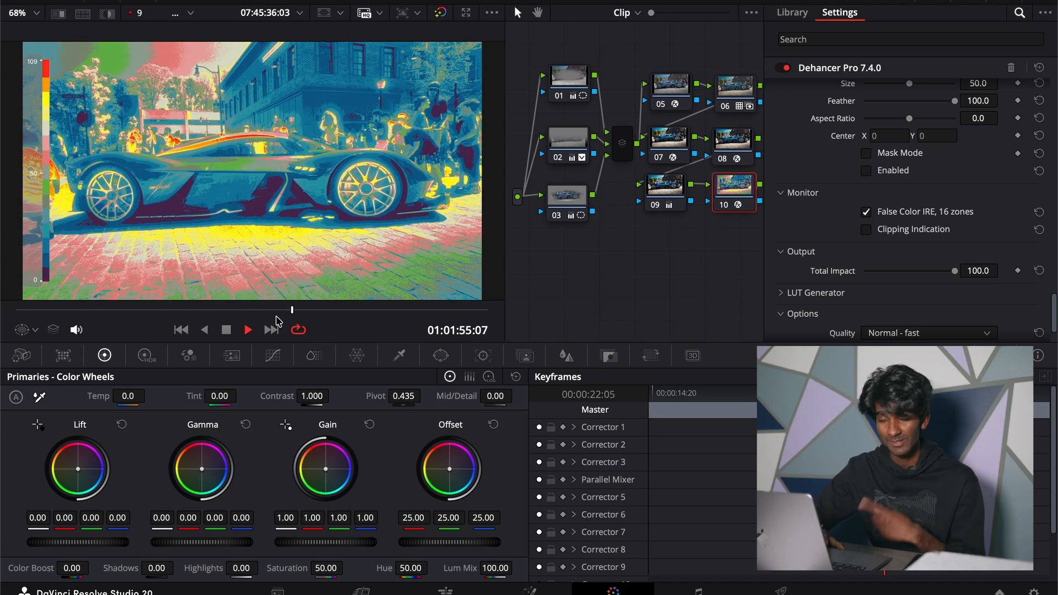